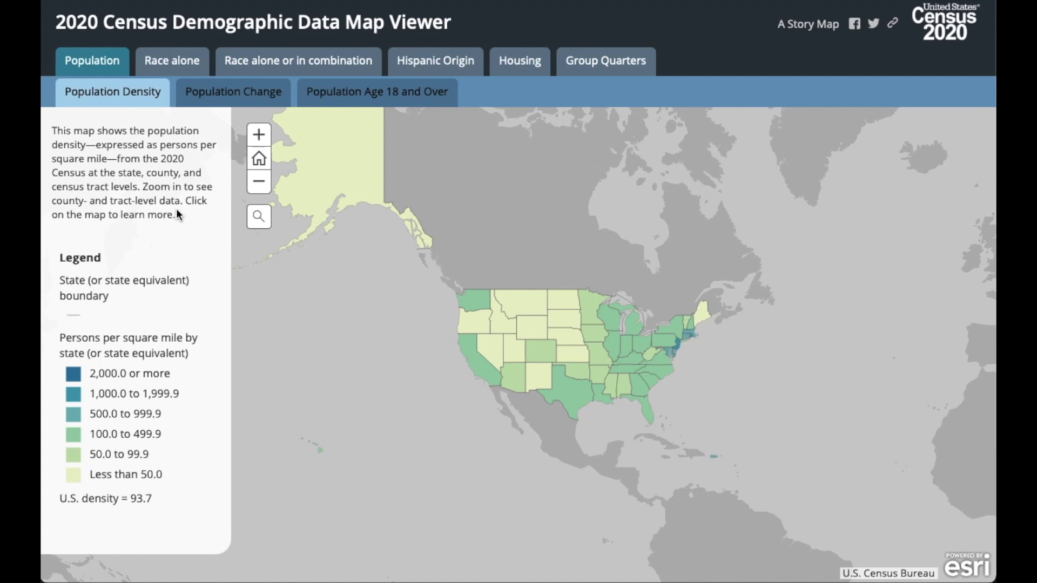
Step: Map percent Black or African American alone by state (U.S. 12.4%) and bring up the place search
left_click(173, 62)
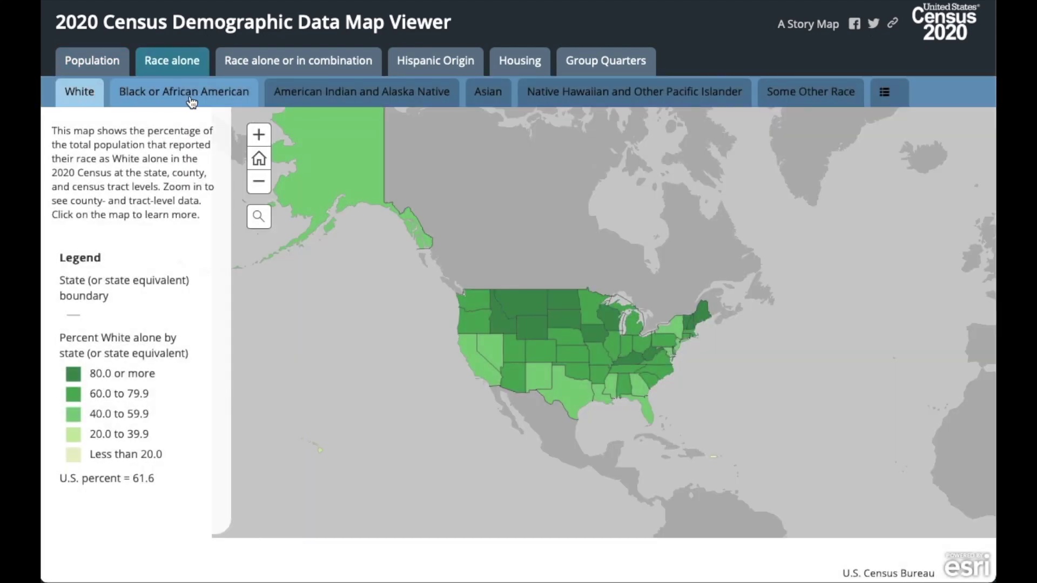
left_click(196, 98)
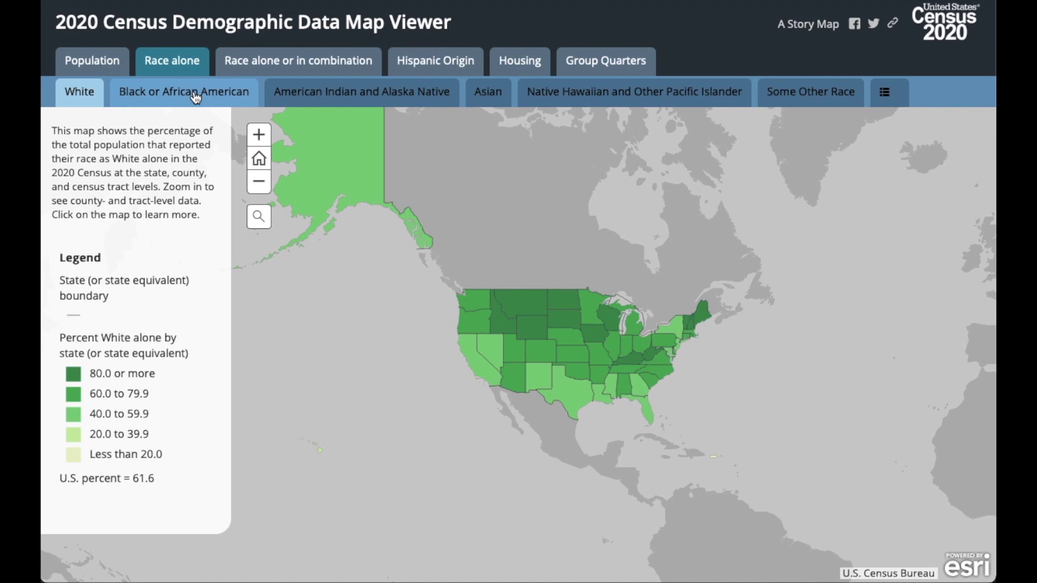
left_click(260, 217)
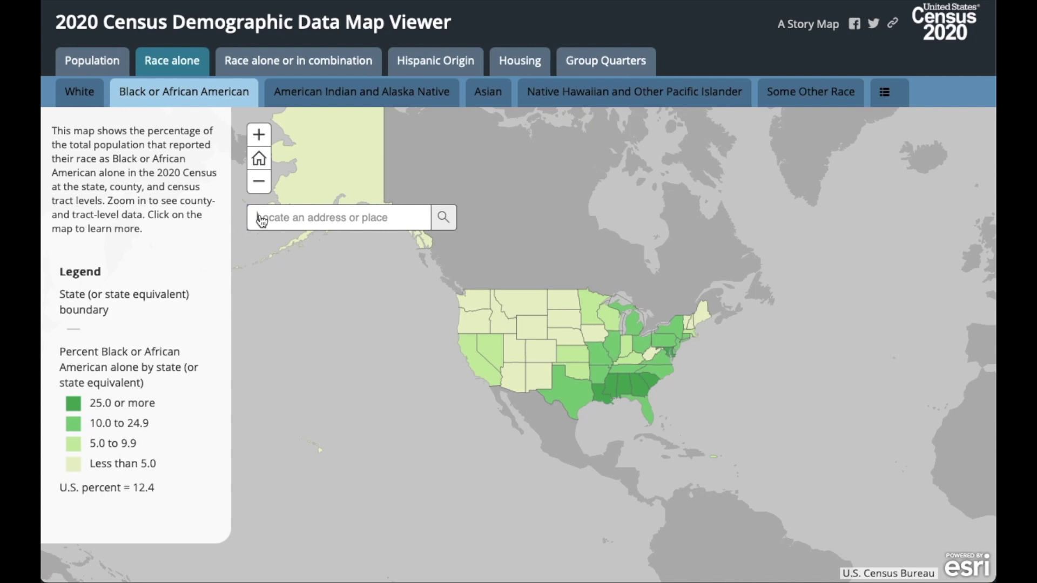
Step: Locate 1 City Hall Plaza, Boston, MA 02108 and show Census Tract 303.02 at 6.0 percent
left_click(262, 220)
type("1")
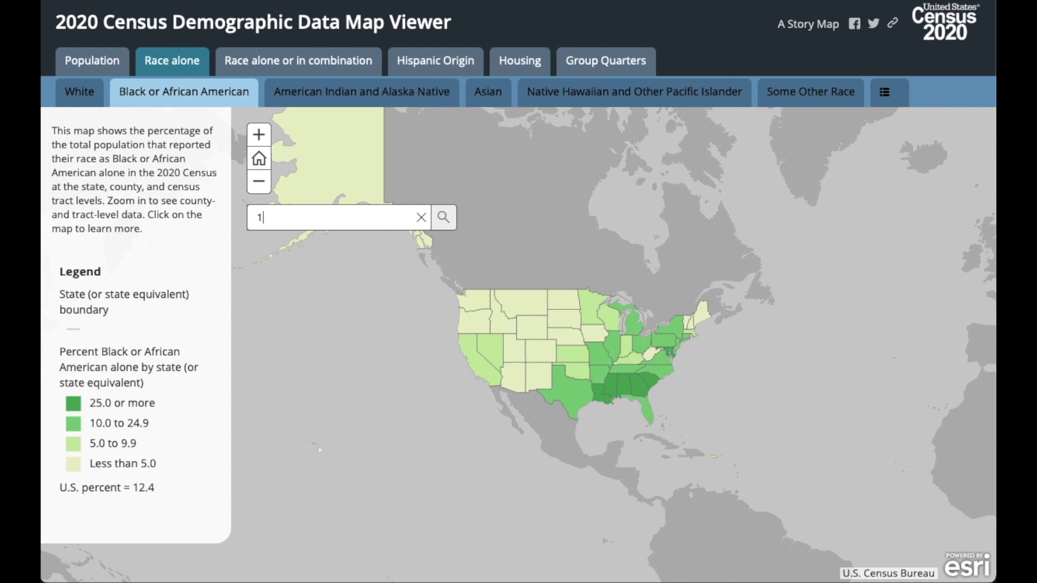
type(" city ")
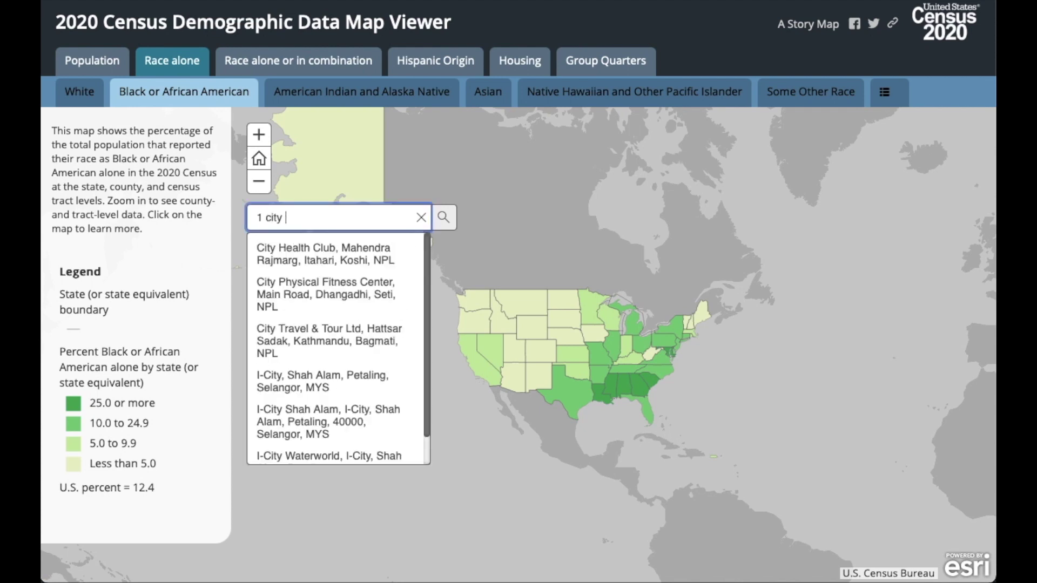
type("hall plaza")
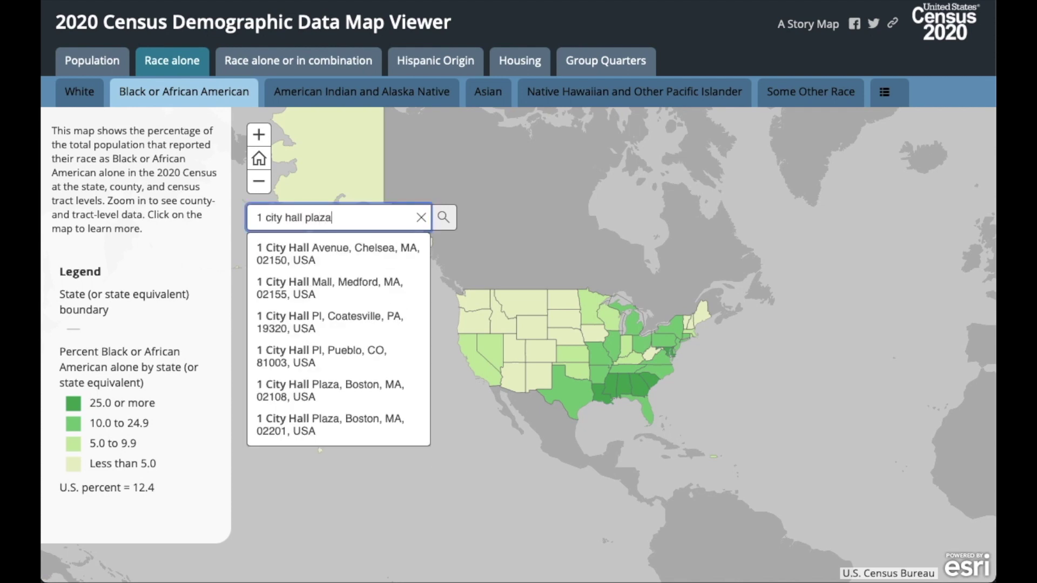
left_click(319, 255)
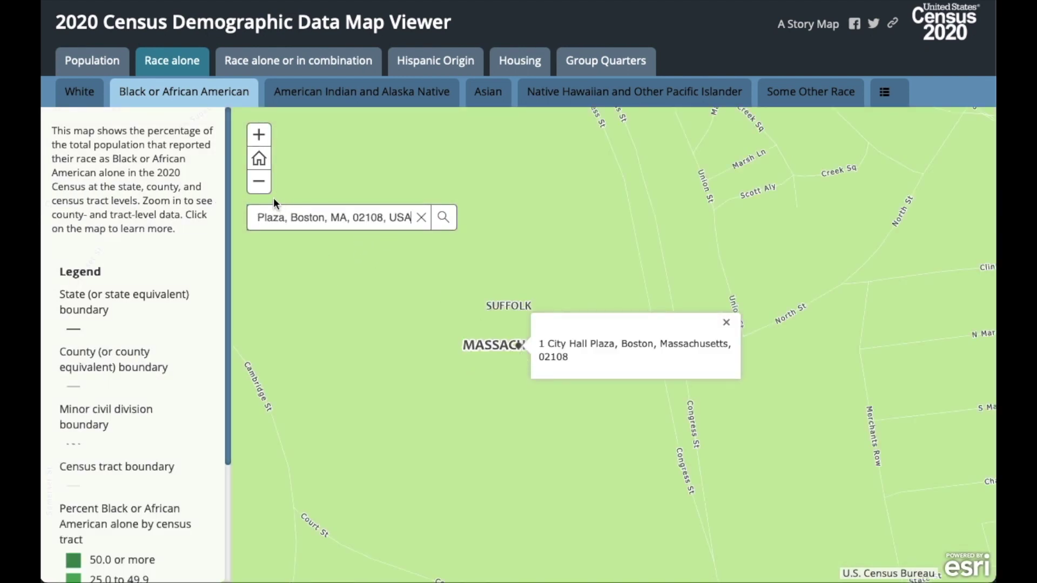
left_click(262, 188)
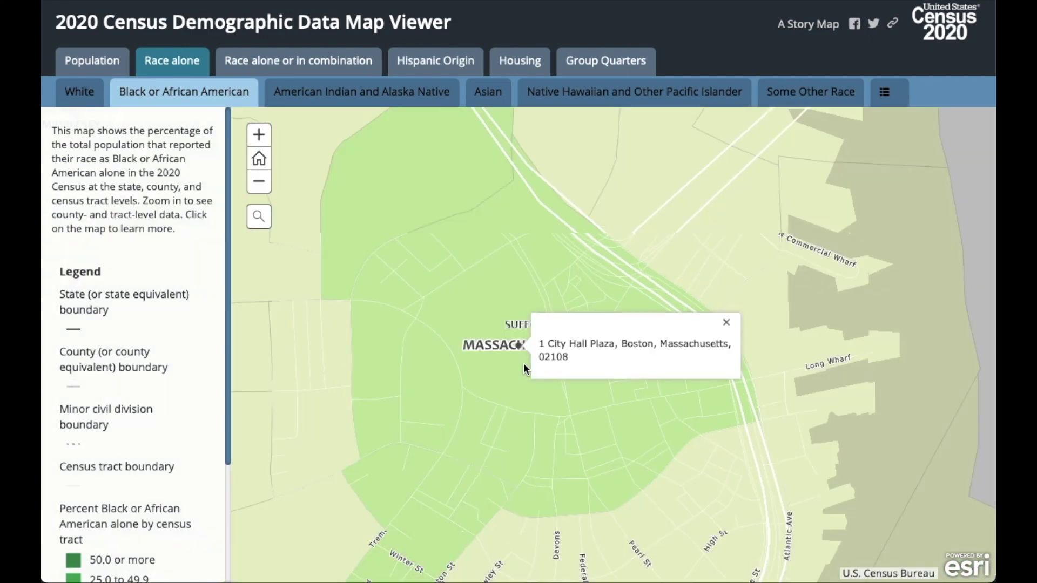
left_click(520, 352)
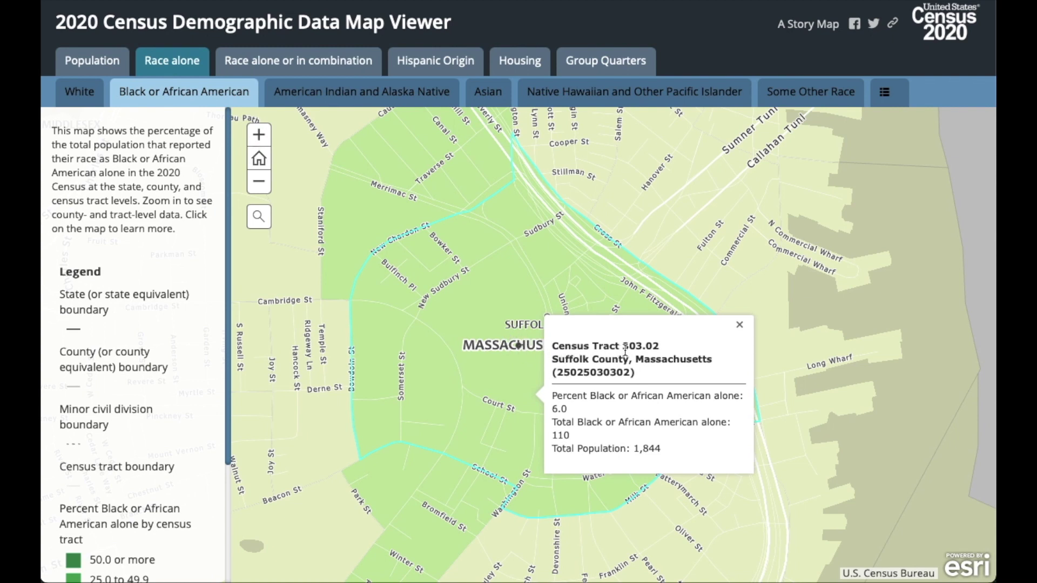
left_click(517, 323)
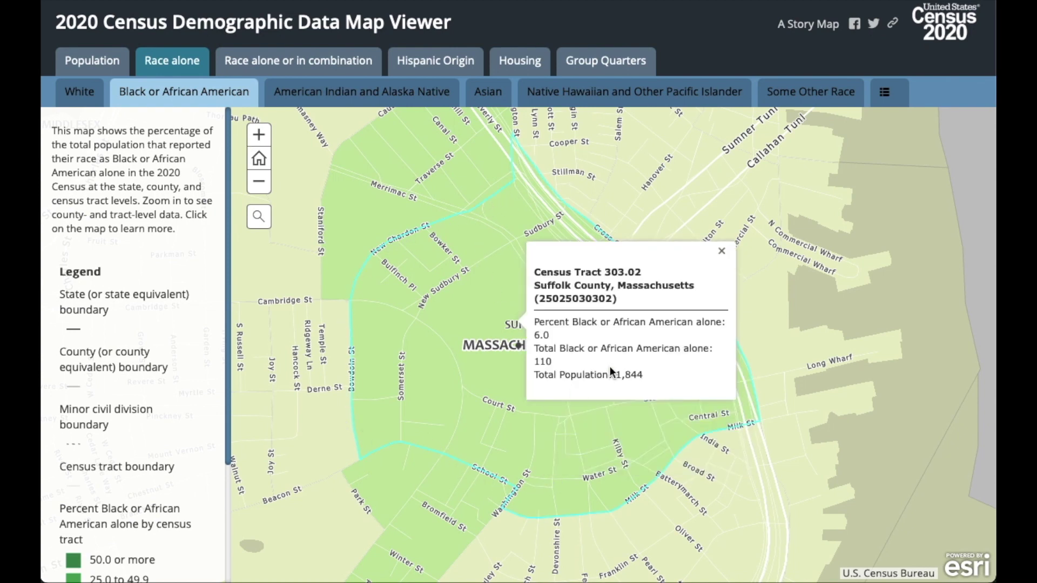
left_click_drag(461, 359, 592, 343)
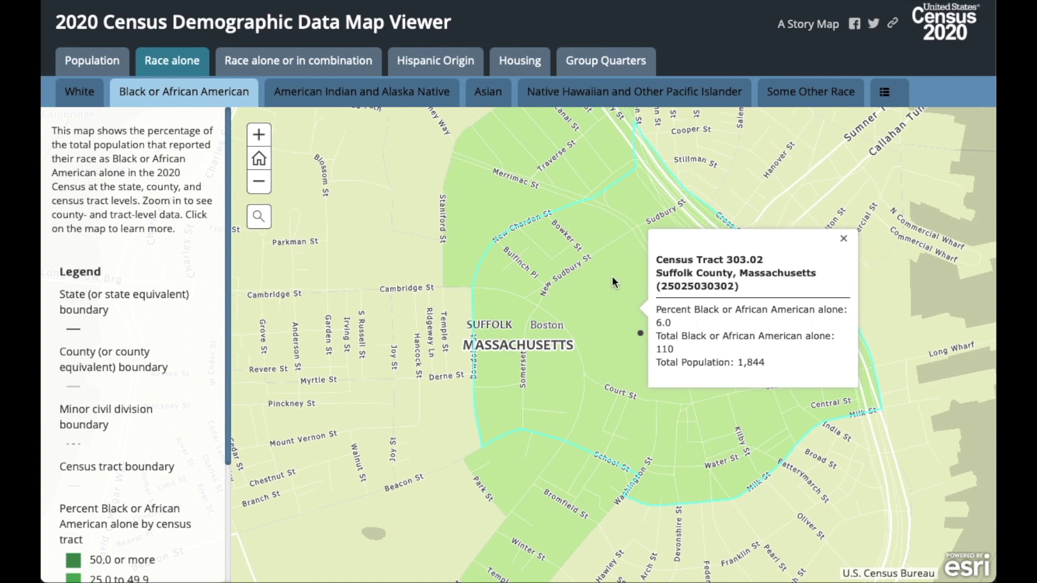
left_click_drag(611, 276, 615, 372)
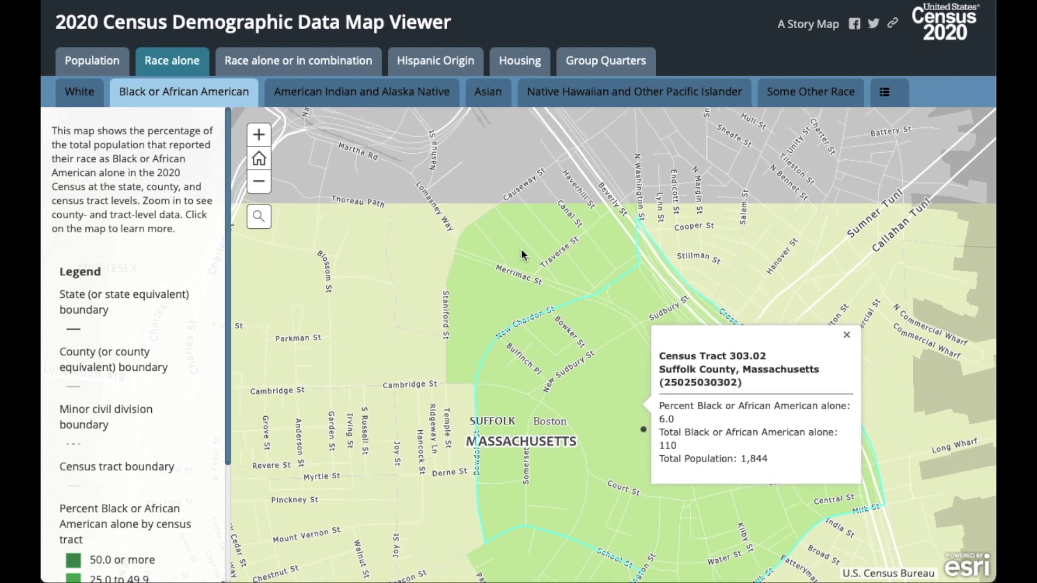
left_click(533, 261)
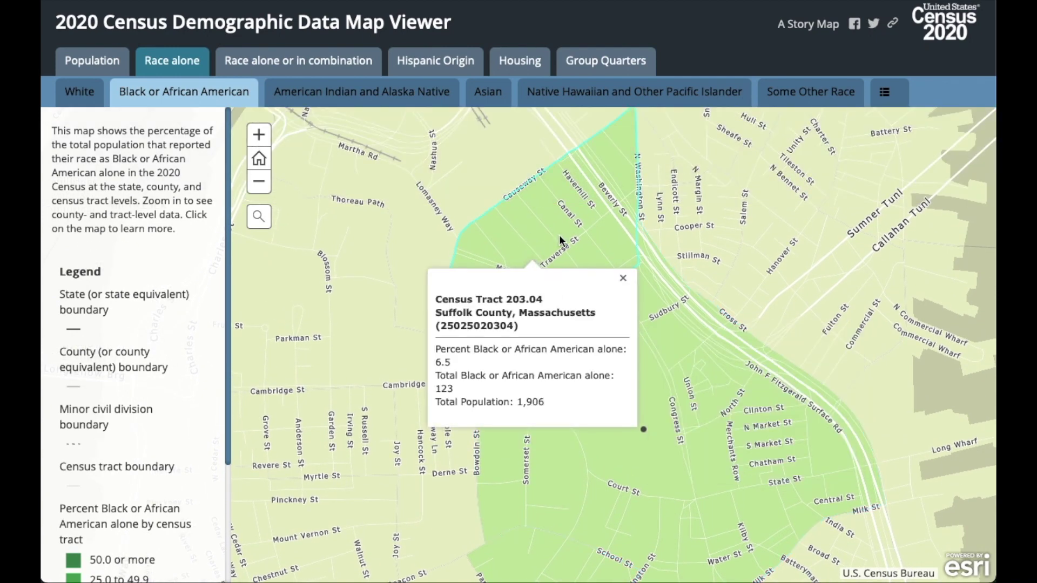
left_click_drag(565, 241, 593, 175)
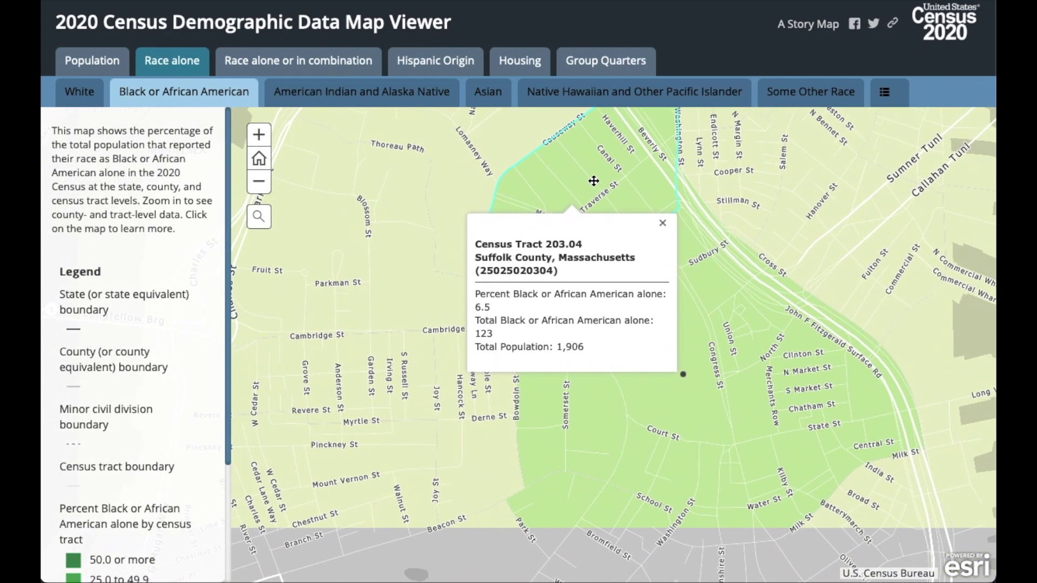
left_click(426, 228)
left_click_drag(433, 209, 654, 248)
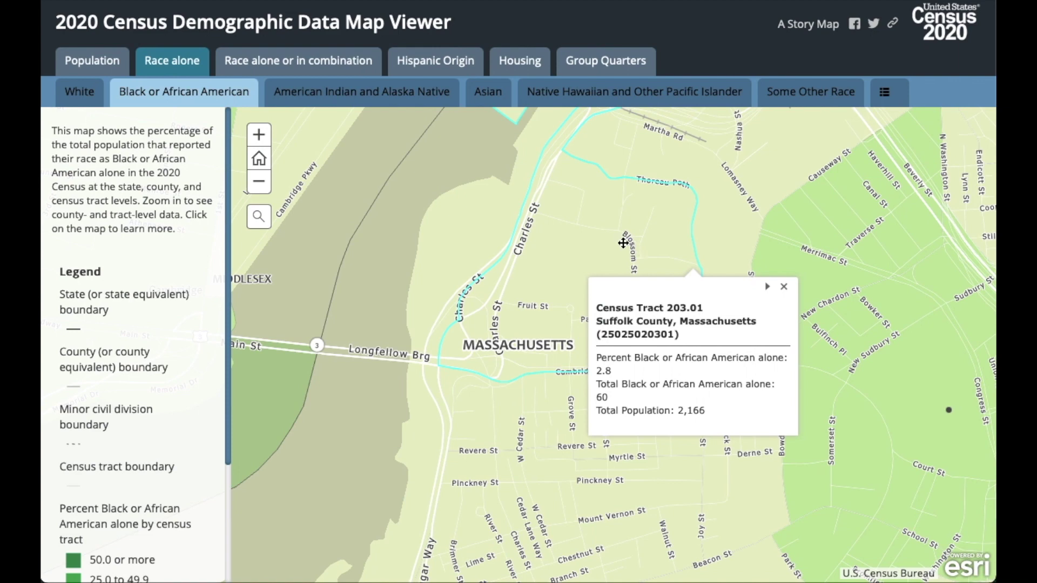
left_click_drag(843, 443, 605, 388)
left_click_drag(718, 423, 563, 380)
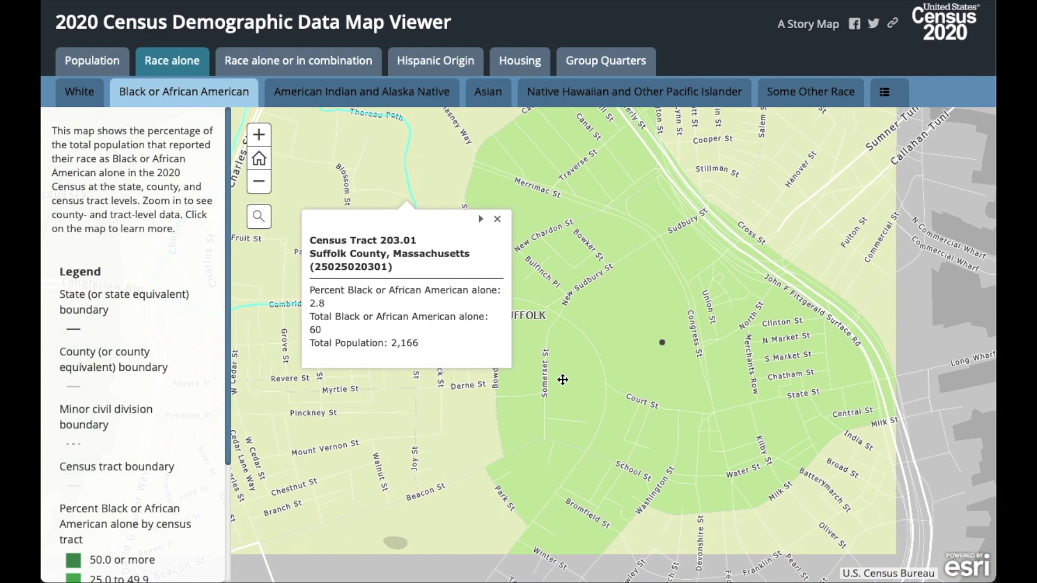
left_click(672, 367)
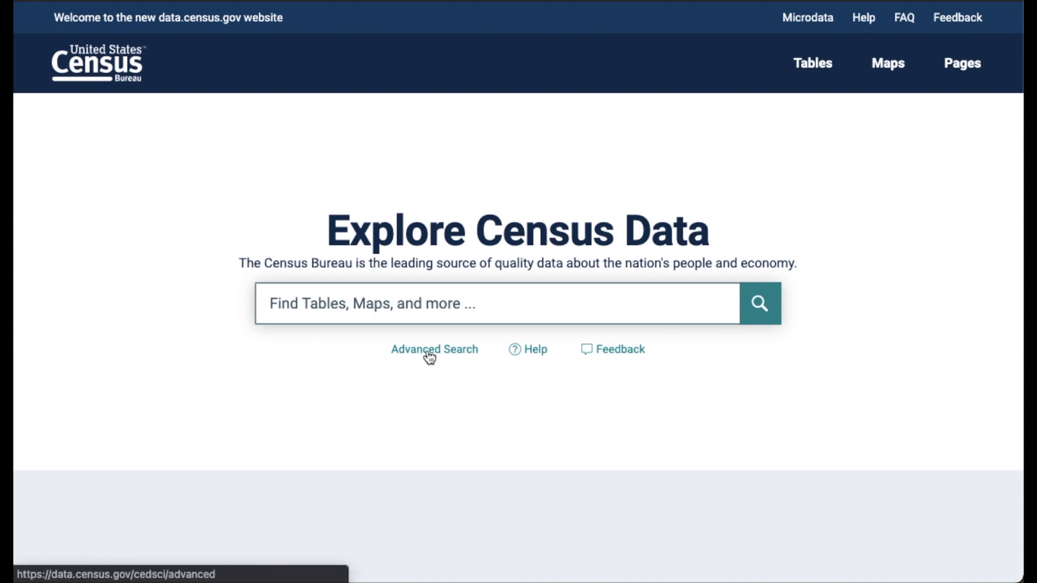
Step: Go to the Advanced Search page from the data.census.gov home page
left_click(426, 350)
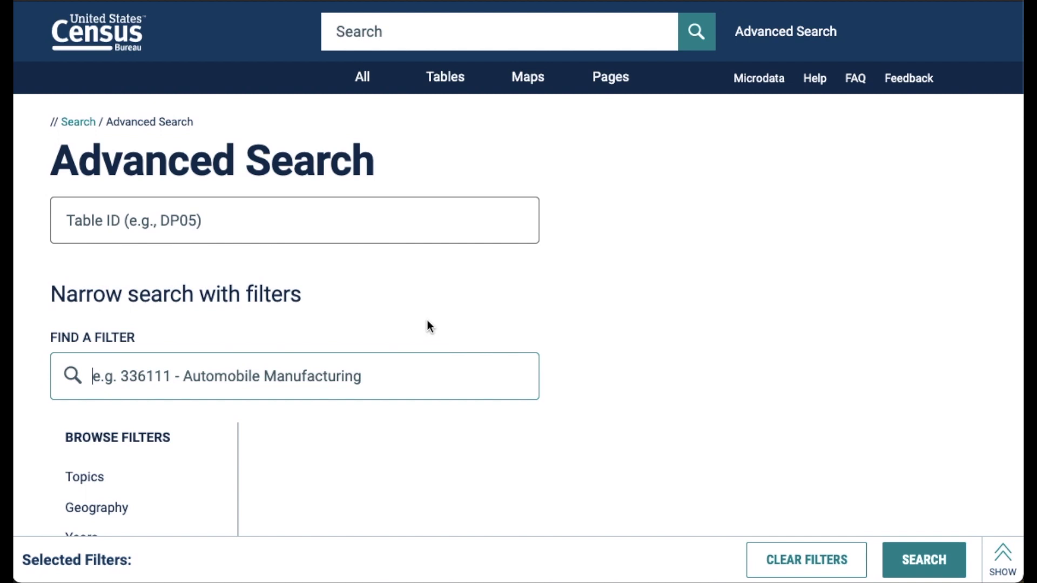
Step: Filter geography by Block > Maine > Cumberland County to All Blocks within Cumberland County, Maine
scroll(427, 324, "down", 3)
scroll(426, 324, "down", 3)
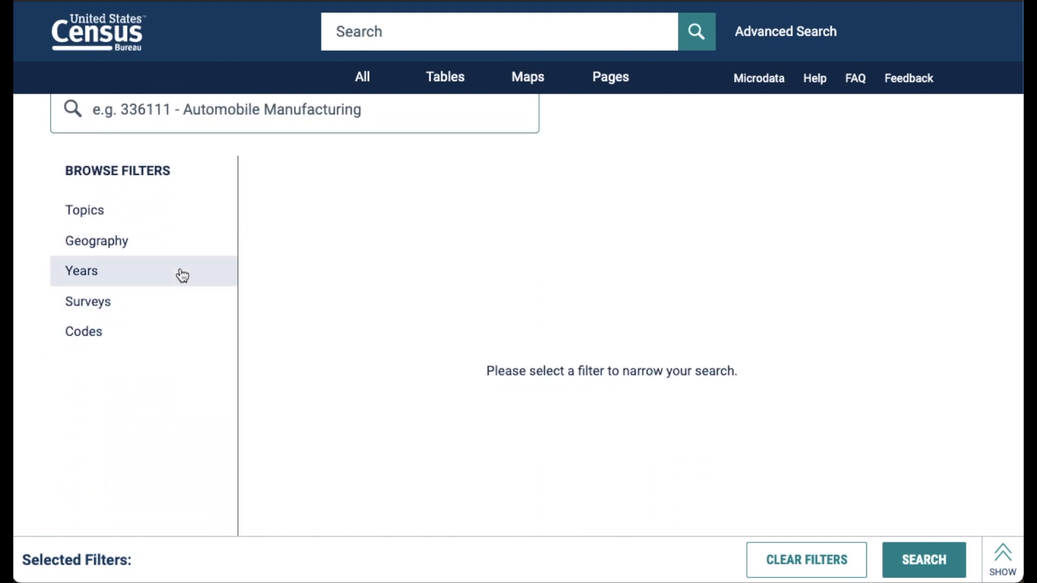
left_click(110, 249)
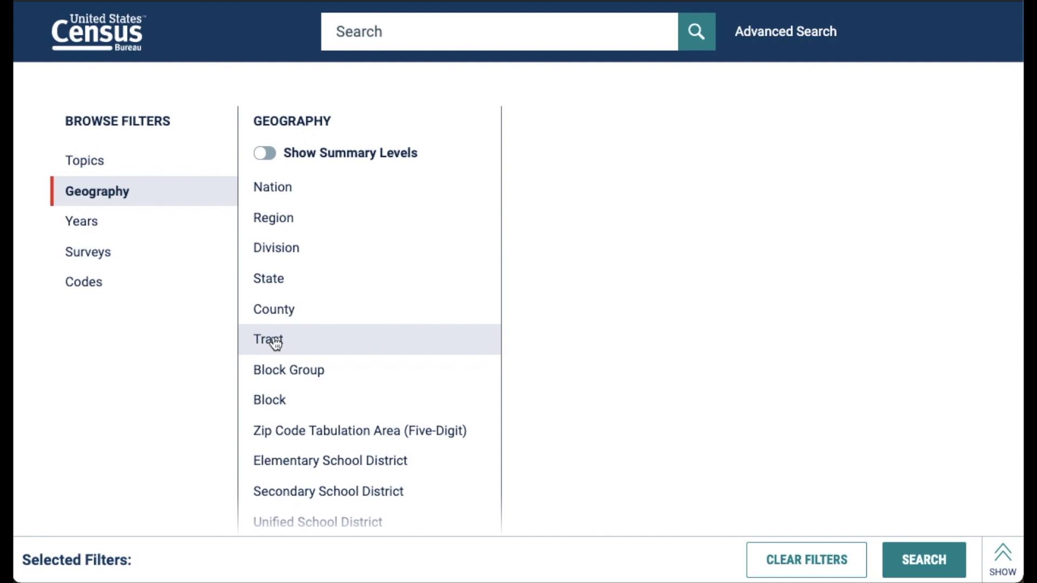
left_click(271, 406)
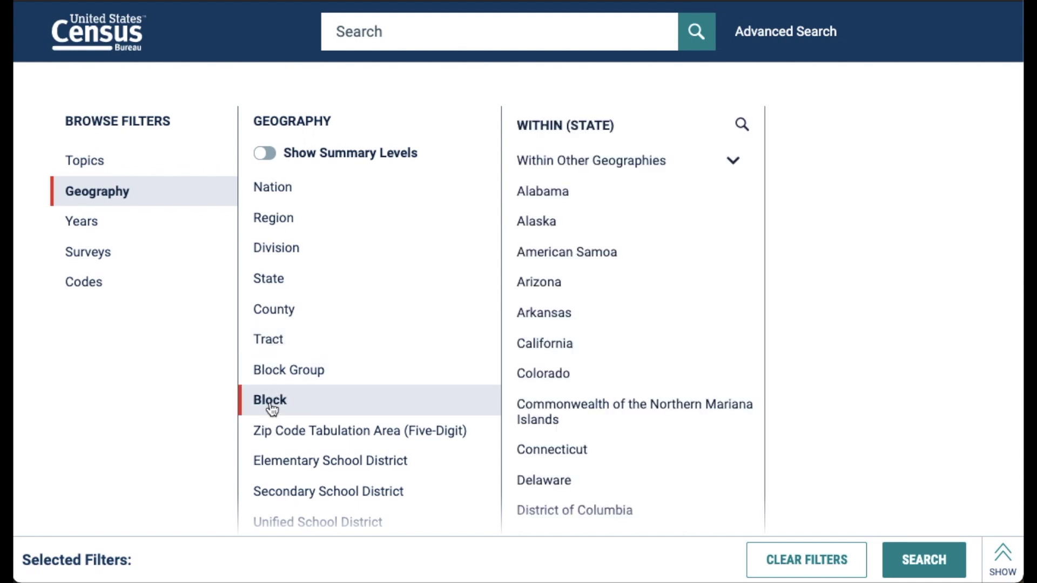
scroll(578, 435, "down", 5)
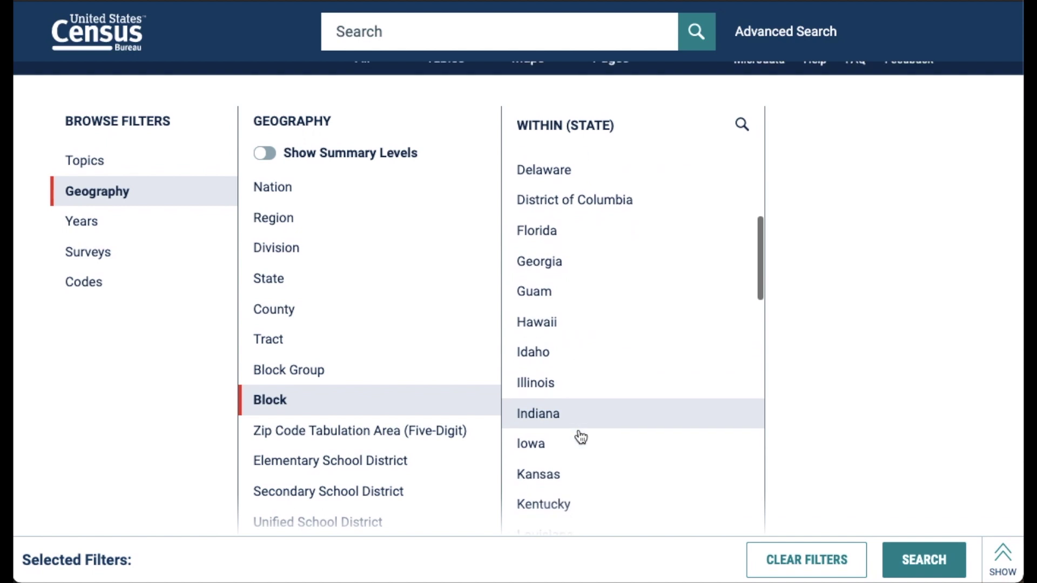
scroll(580, 437, "down", 4)
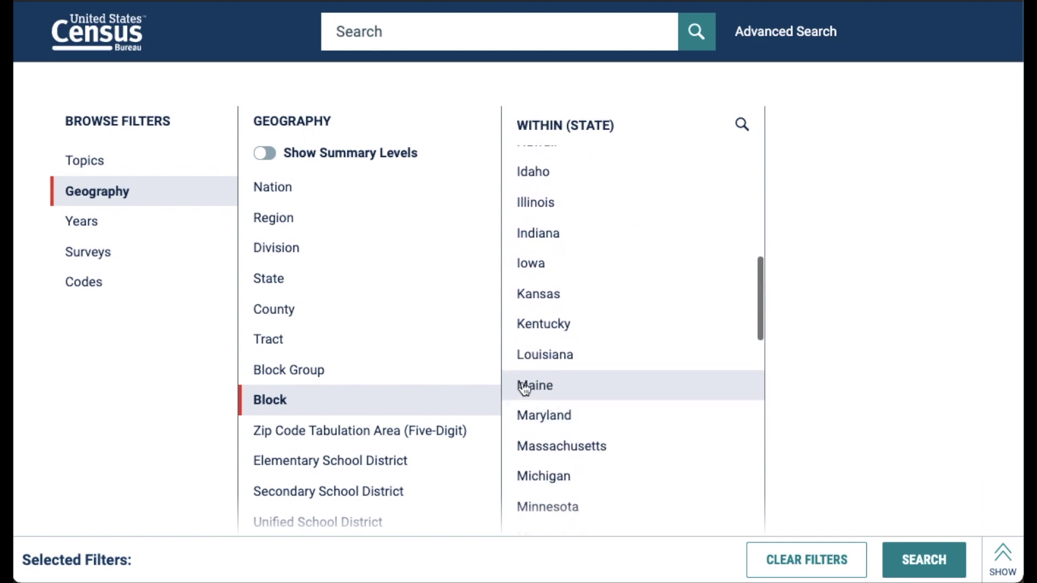
left_click(546, 388)
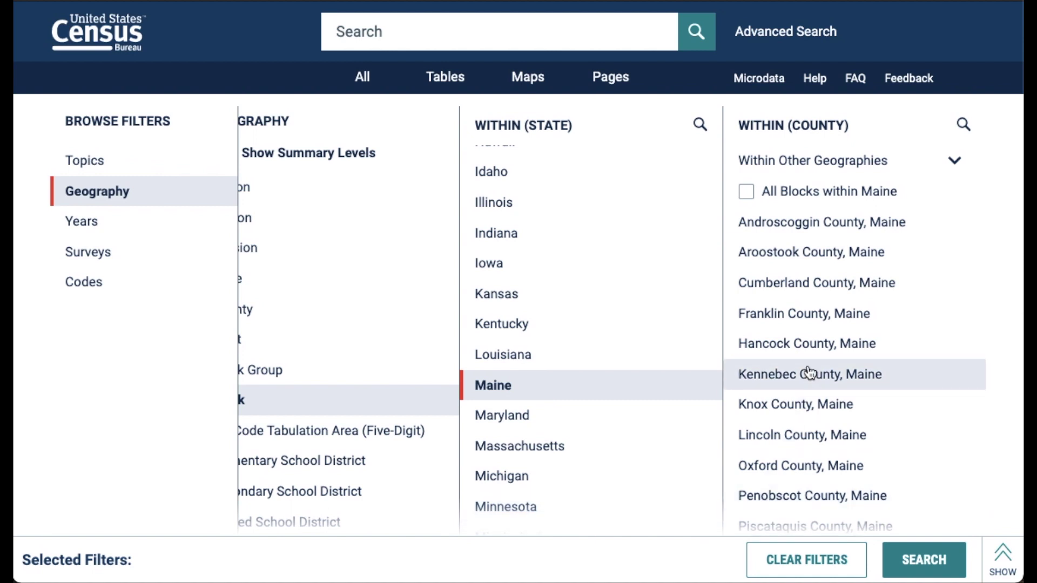
left_click(831, 289)
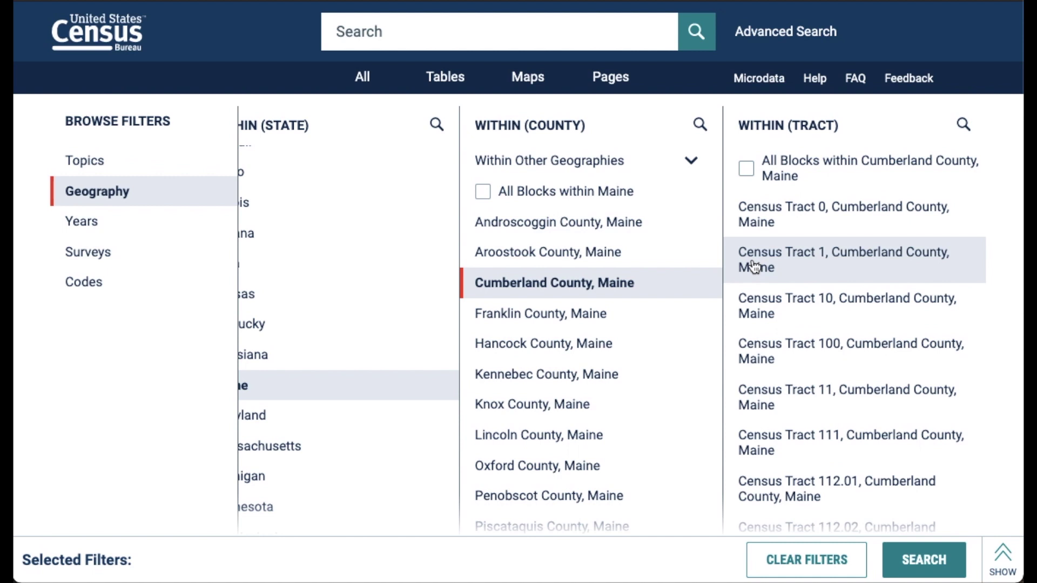
left_click(809, 257)
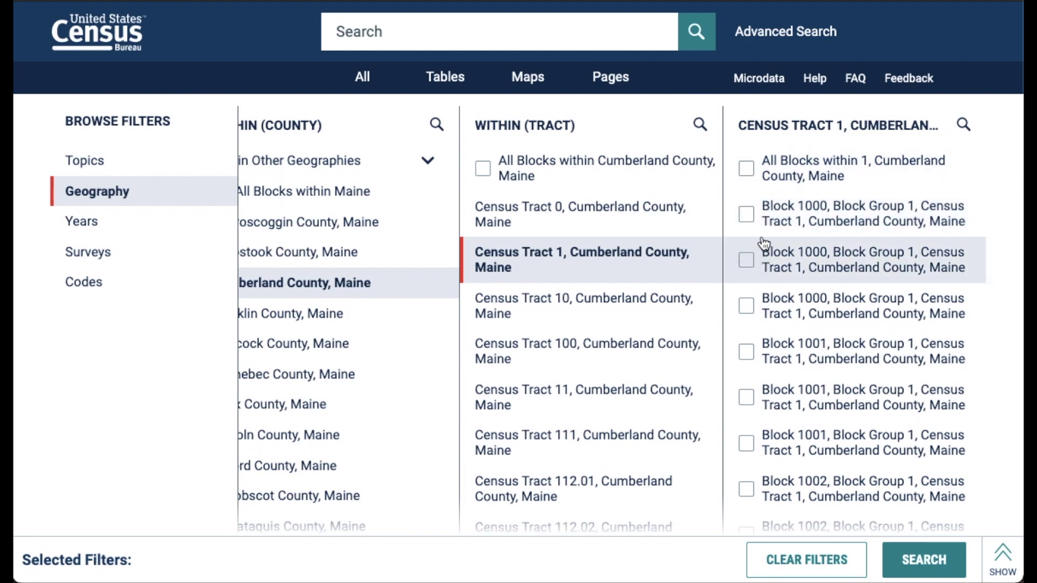
left_click(483, 170)
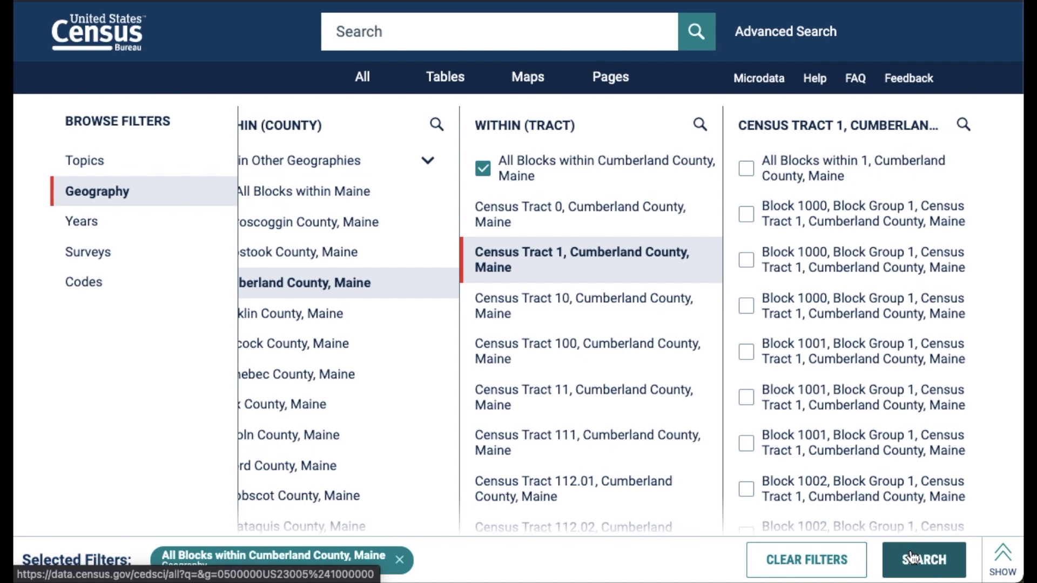
left_click(82, 222)
Step: Limit results to 2020 and Decennial Redistricting Data (PL 94-171), then run the search
left_click(262, 193)
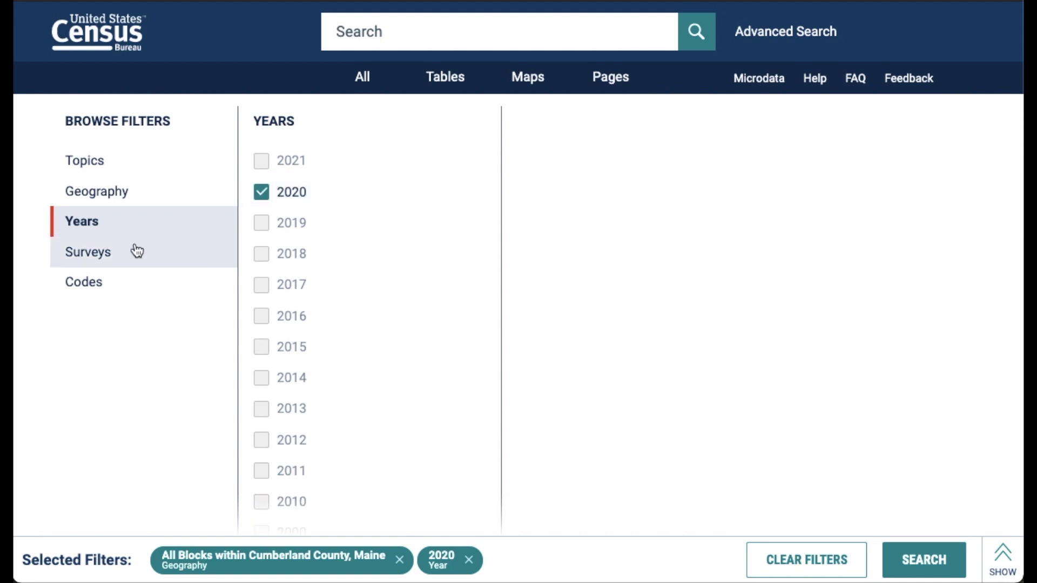
left_click(122, 256)
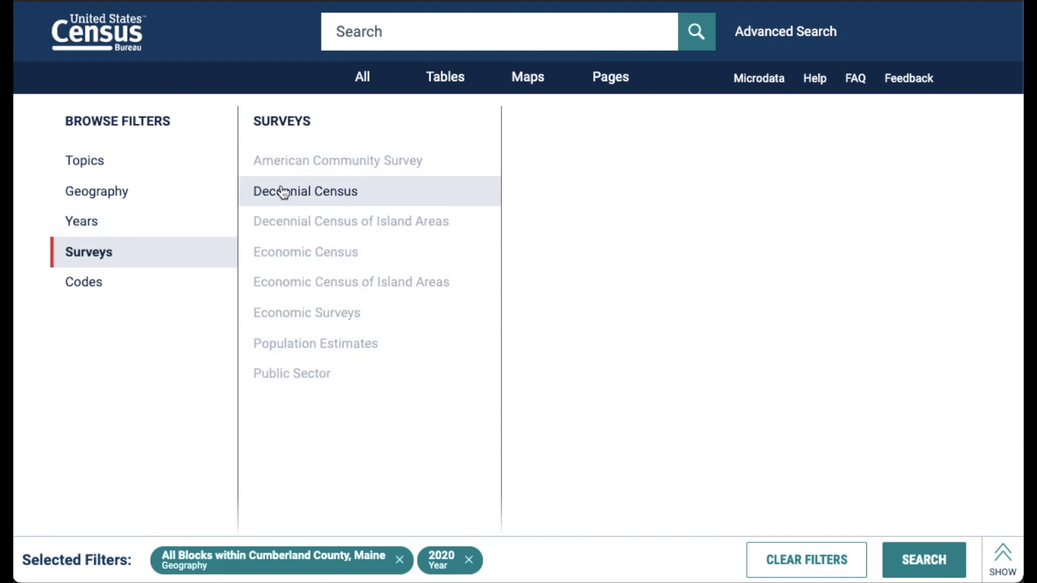
left_click(339, 195)
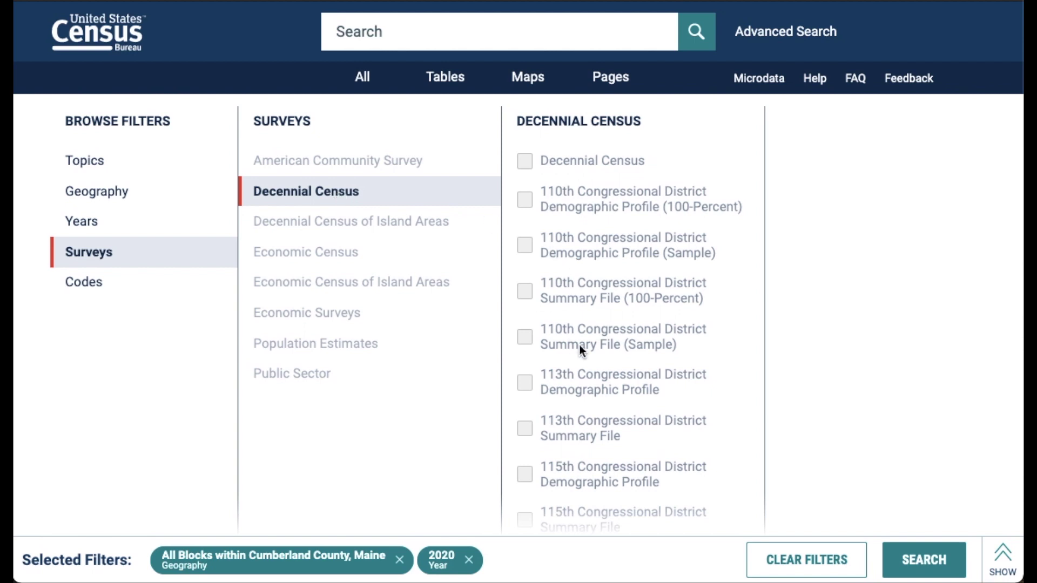
scroll(579, 345, "down", 10)
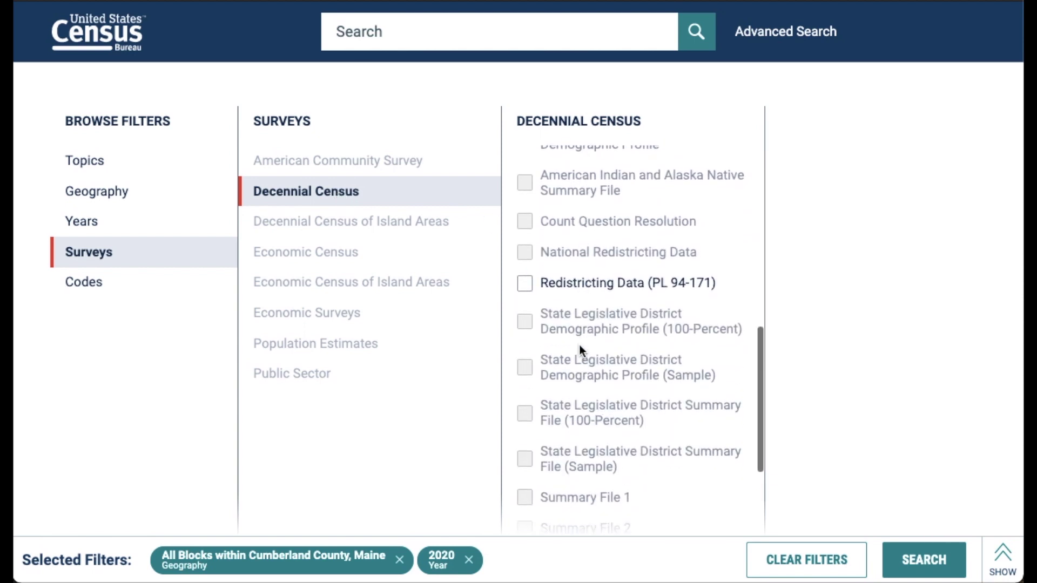
left_click(525, 285)
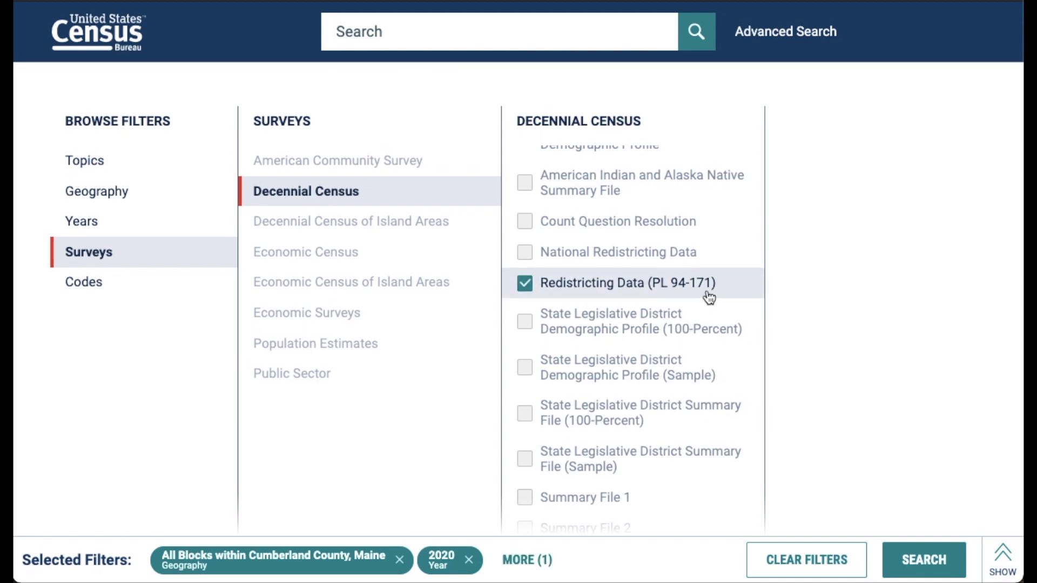
left_click(924, 560)
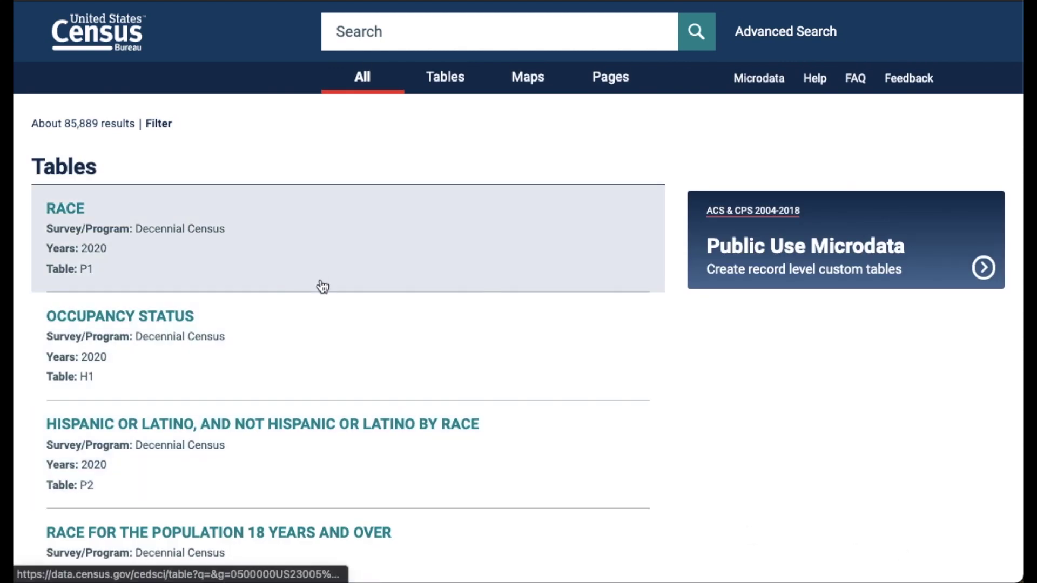
Step: Open the RACE table P1 from the 2020 Redistricting Data results
scroll(336, 394, "down", 3)
scroll(339, 392, "down", 4)
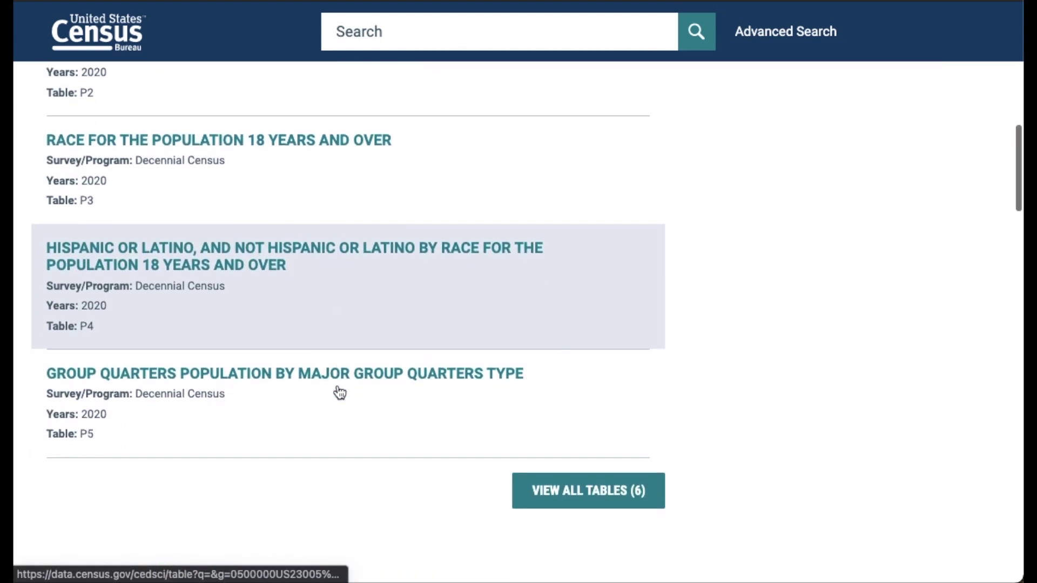
scroll(339, 393, "up", 4)
scroll(339, 393, "up", 4)
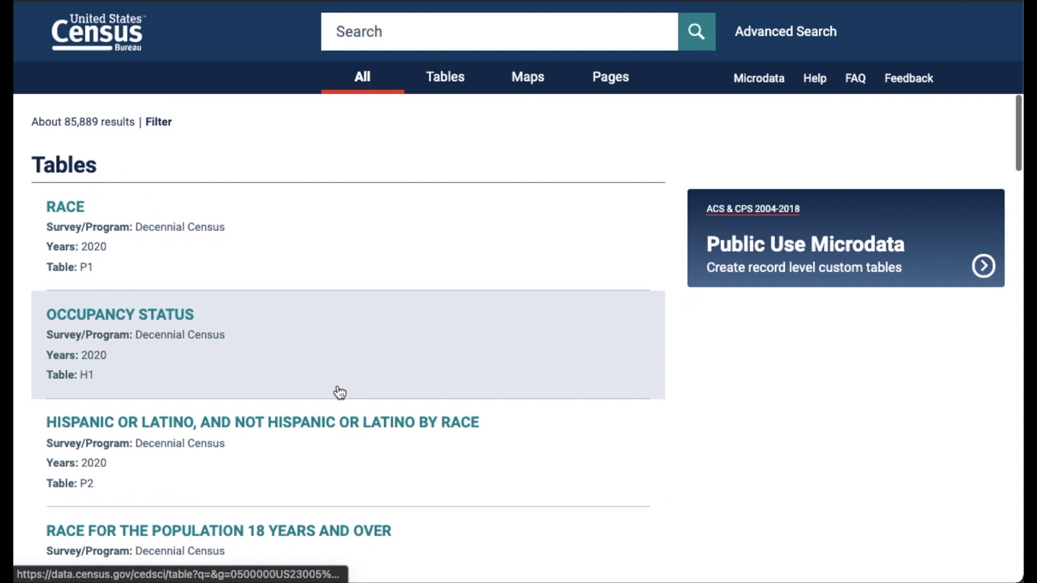
left_click(199, 252)
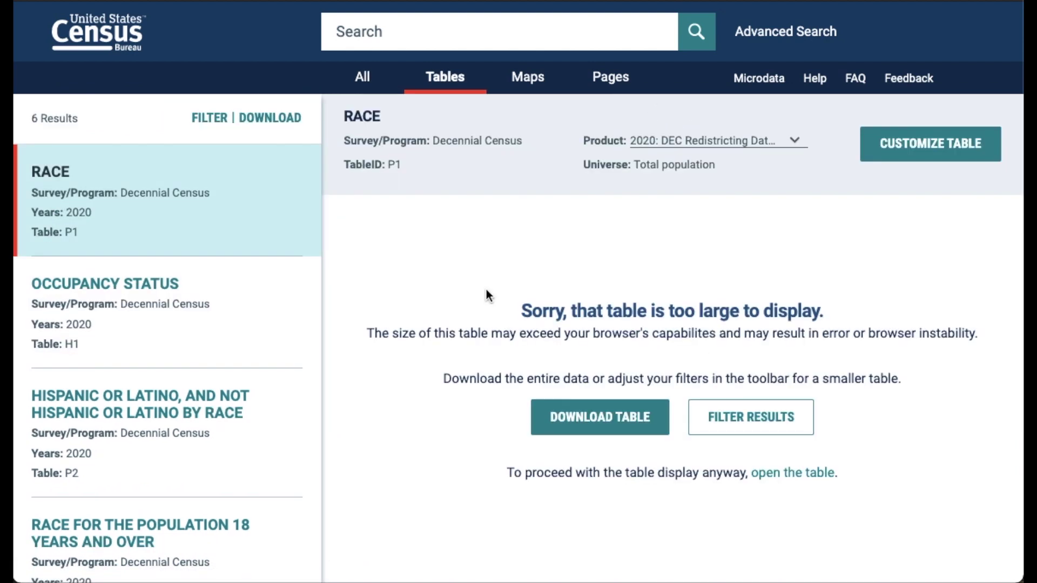
left_click(602, 424)
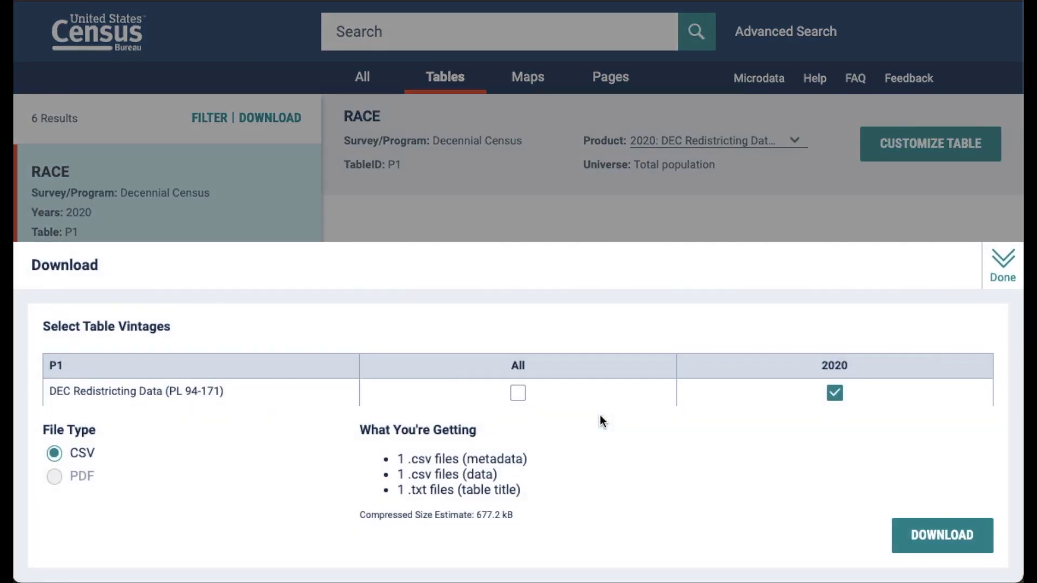
left_click(1000, 270)
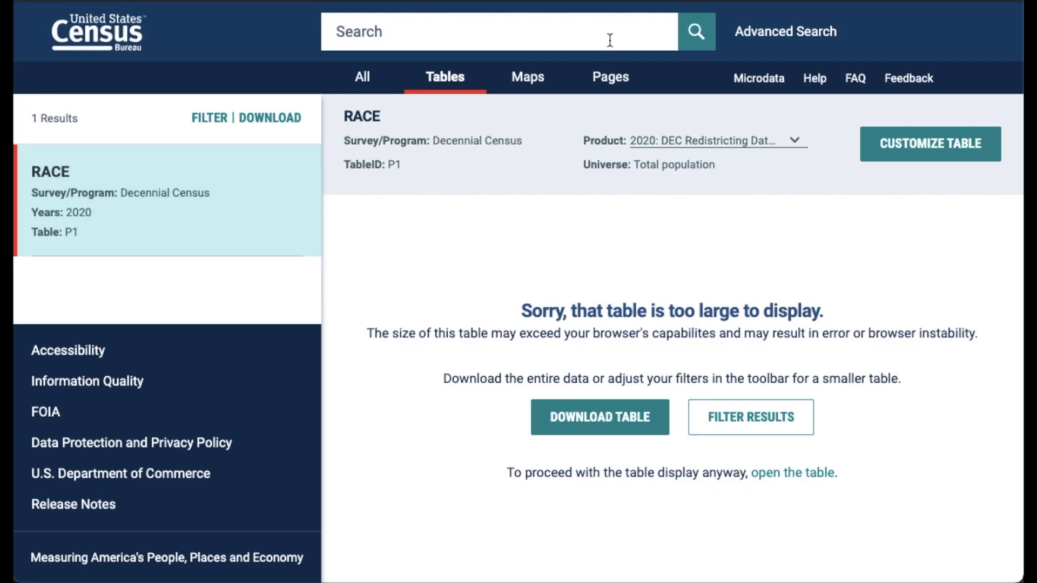
Step: Map RACE P1 totals for Cumberland County blocks and zoom in around tract 48.04
left_click(528, 81)
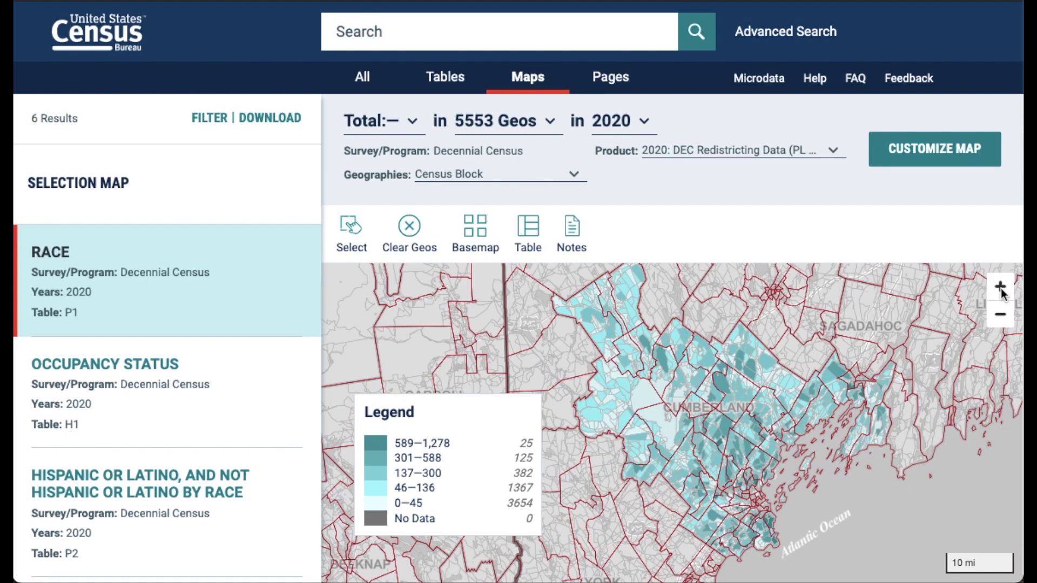
left_click(999, 288)
left_click(1000, 287)
left_click(1000, 287)
left_click(999, 287)
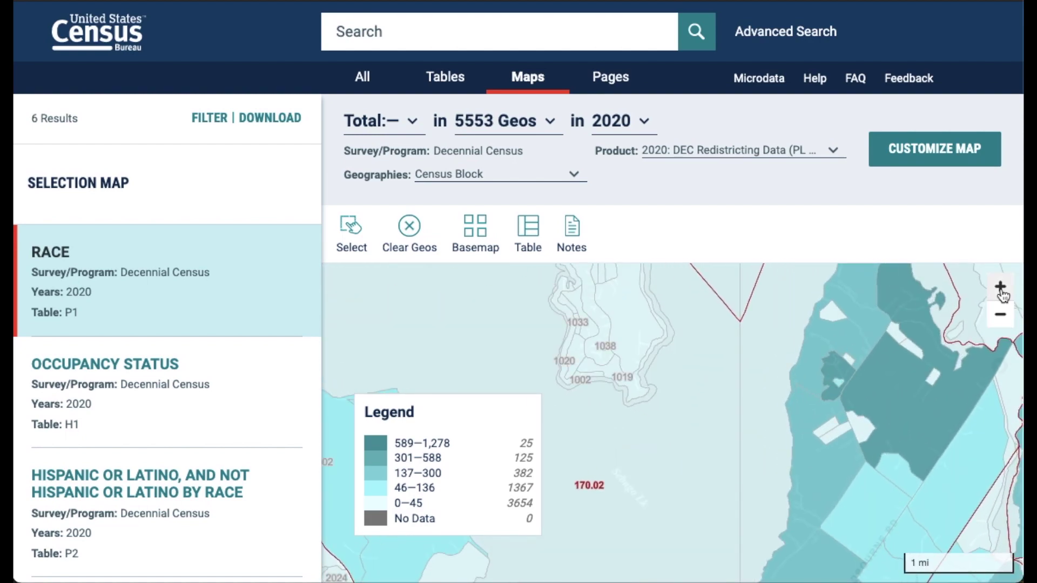
left_click_drag(920, 399, 725, 379)
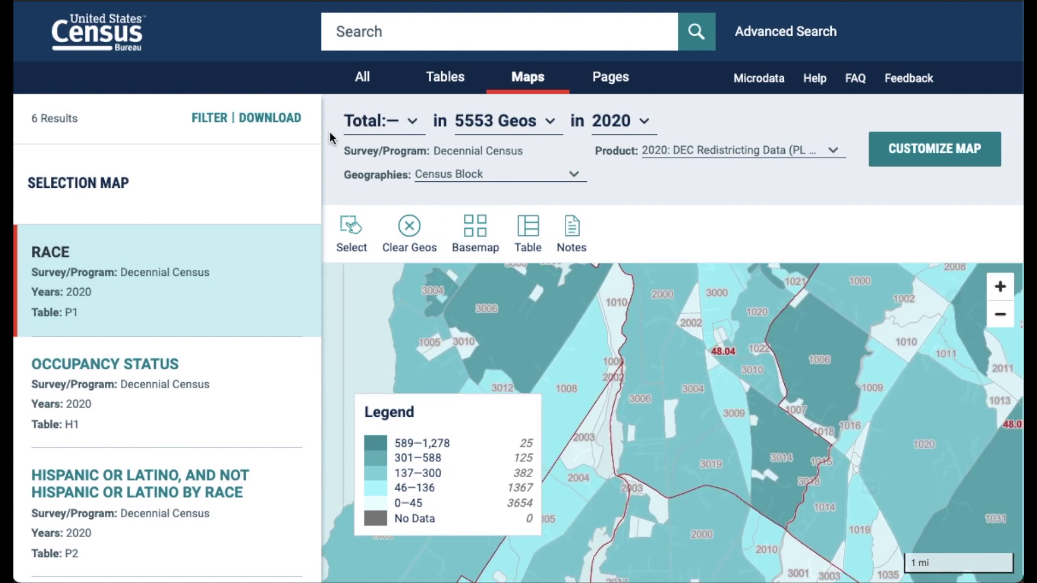
Step: Browse the Total variable dropdown's race options like White alone and Asian alone
left_click(413, 124)
scroll(453, 312, "down", 1)
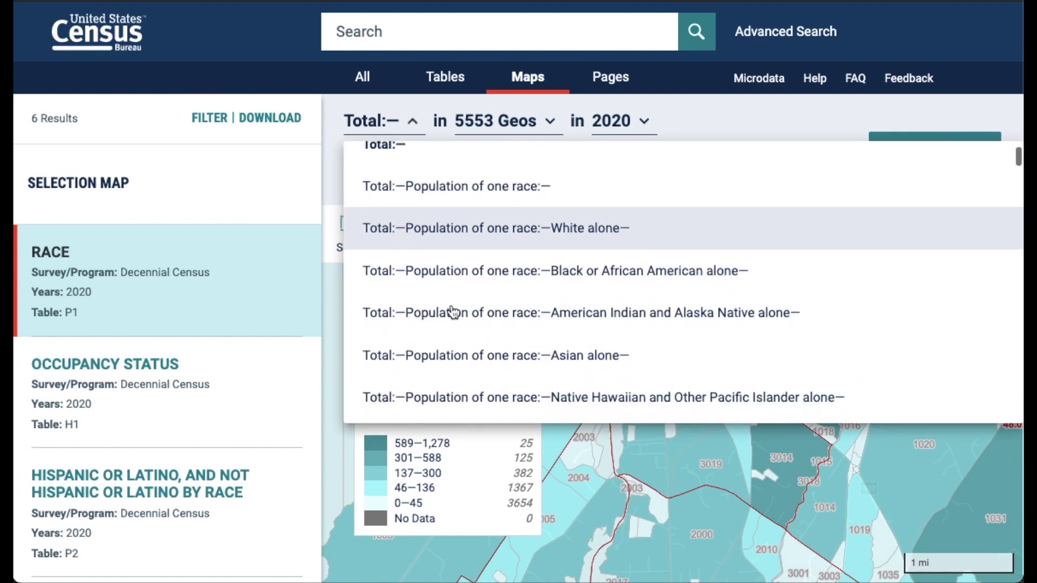
scroll(452, 310, "down", 1)
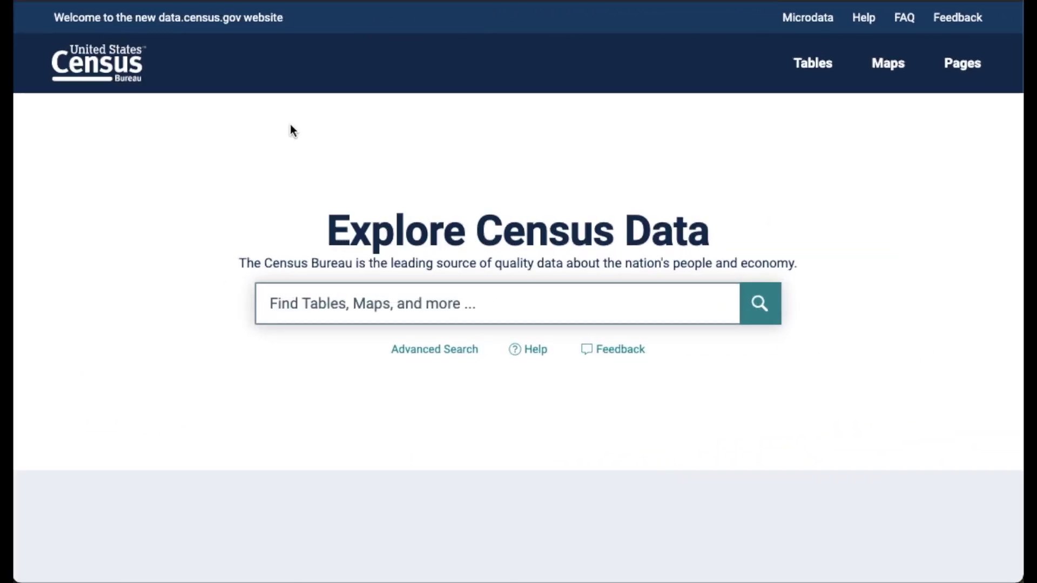
Step: Filter the Maps results to Decennial Redistricting Data (PL 94-171), led by OCCUPANCY STATUS H1
left_click(888, 64)
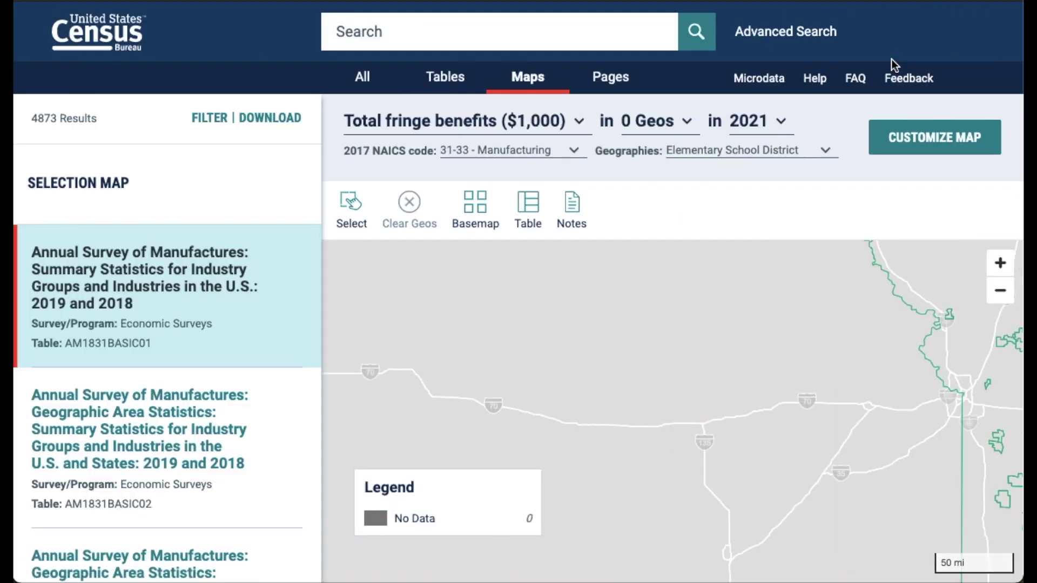
left_click(207, 122)
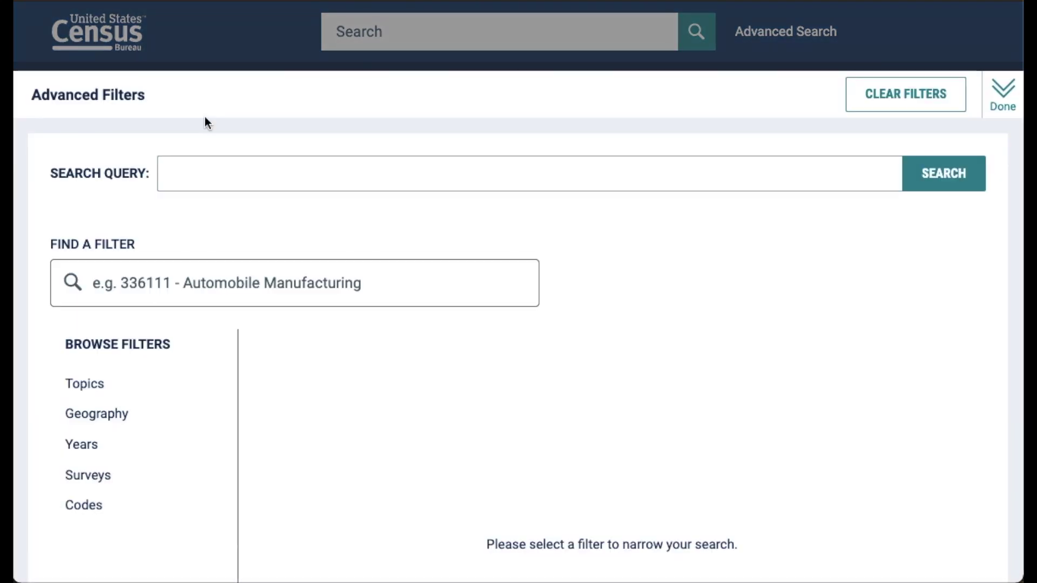
left_click(98, 474)
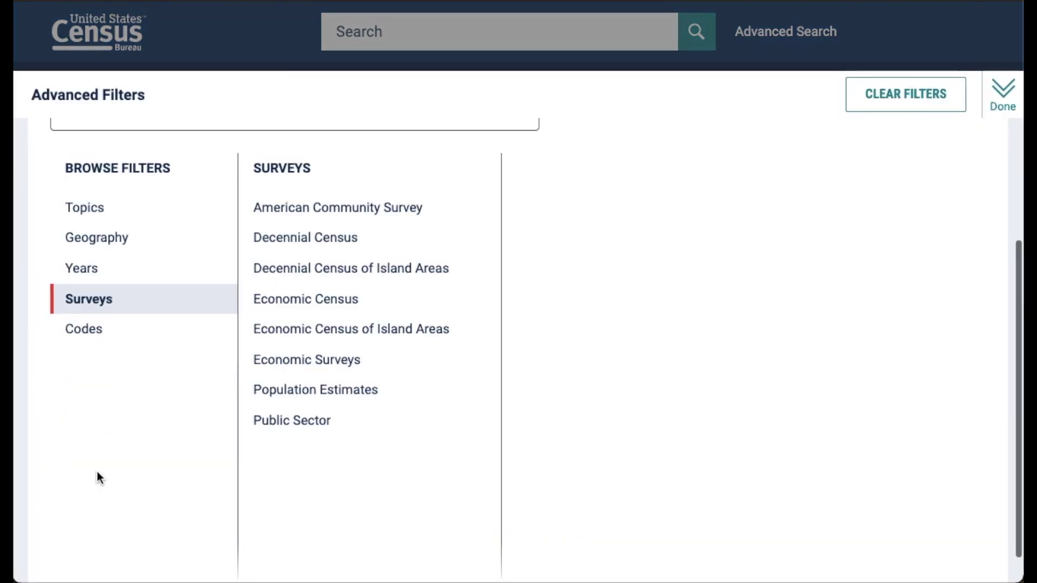
left_click(317, 245)
scroll(558, 405, "down", 5)
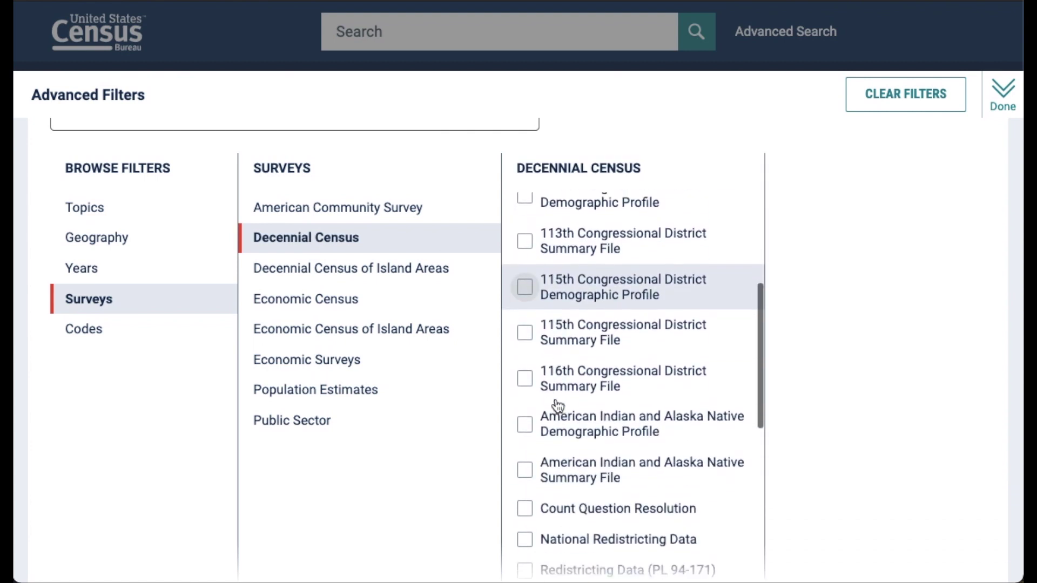
scroll(540, 404, "down", 3)
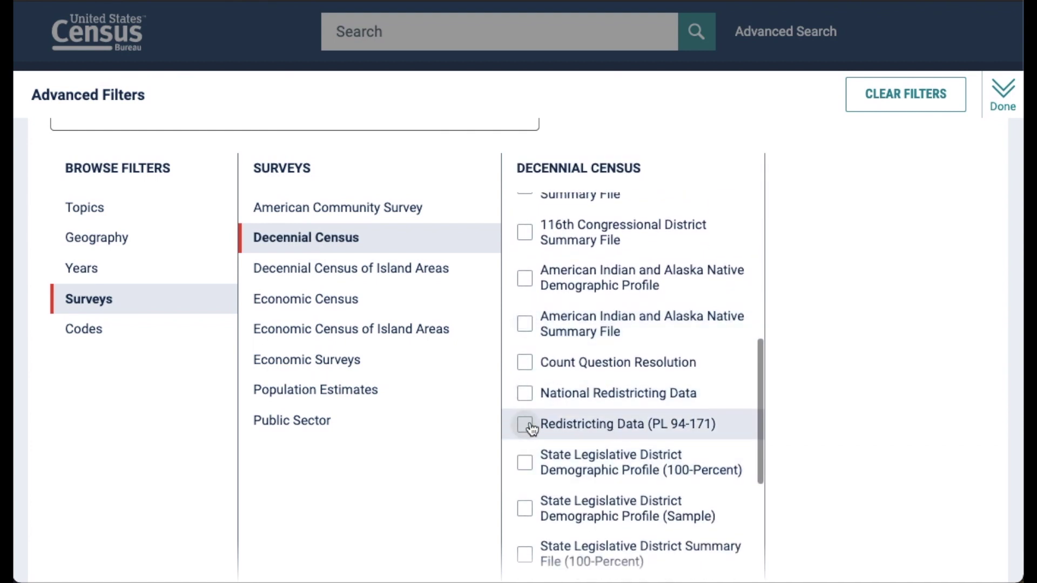
left_click(525, 427)
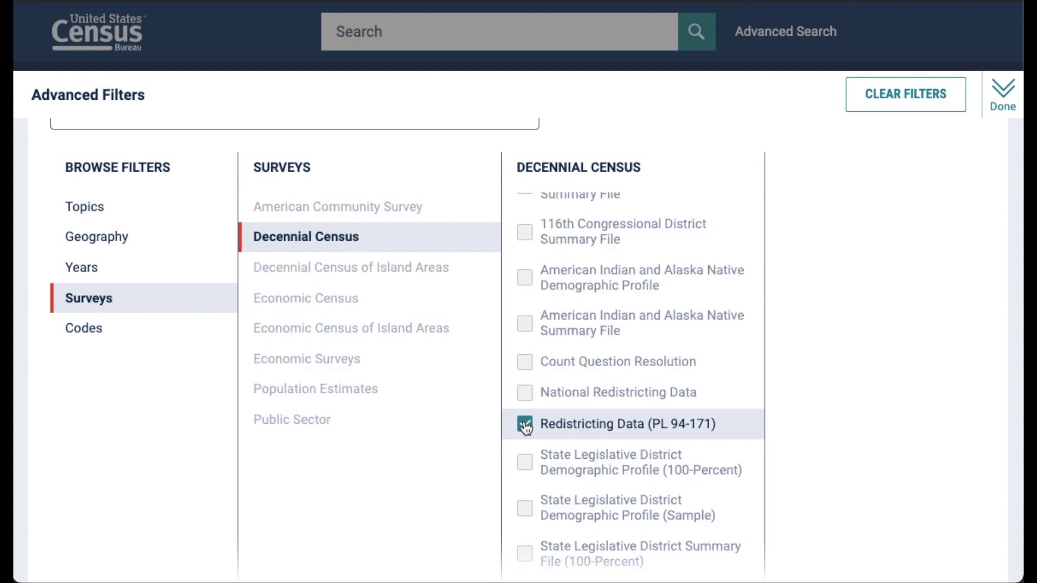
left_click(1002, 98)
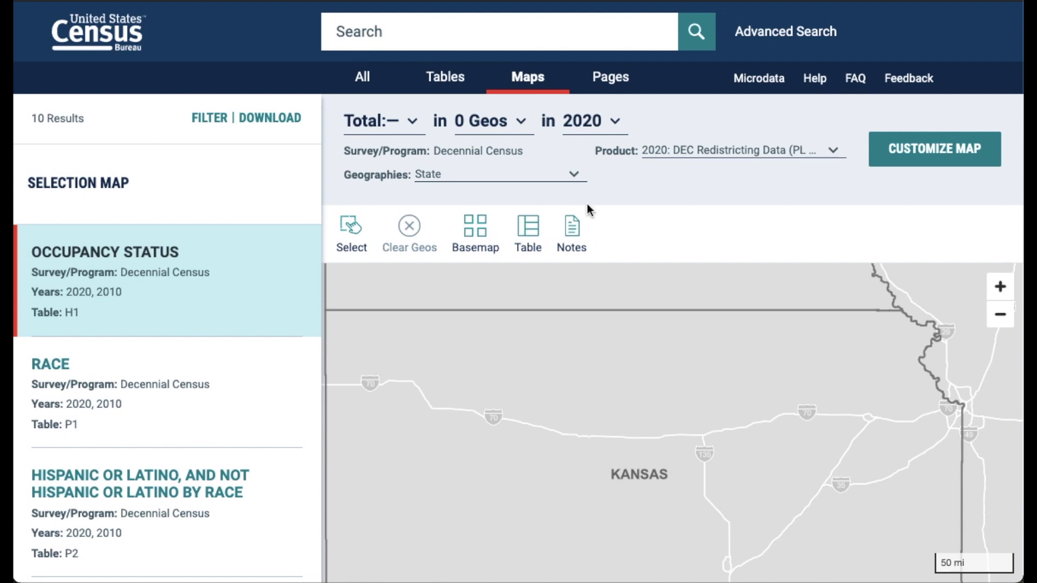
Step: Set the OCCUPANCY STATUS map's geography level to Census Tract
left_click(574, 177)
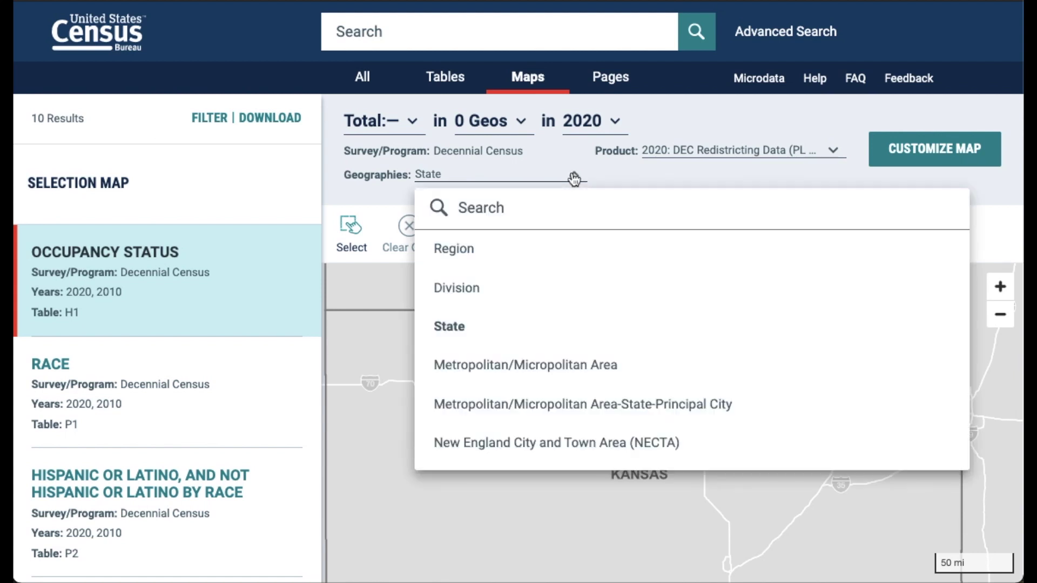
scroll(507, 350, "down", 4)
scroll(508, 351, "down", 7)
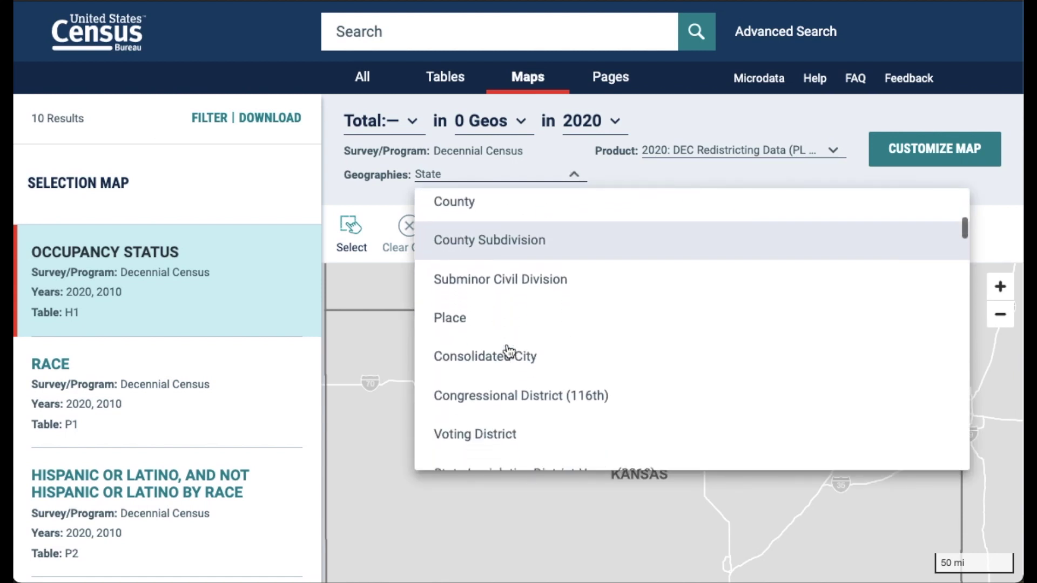
scroll(509, 350, "down", 6)
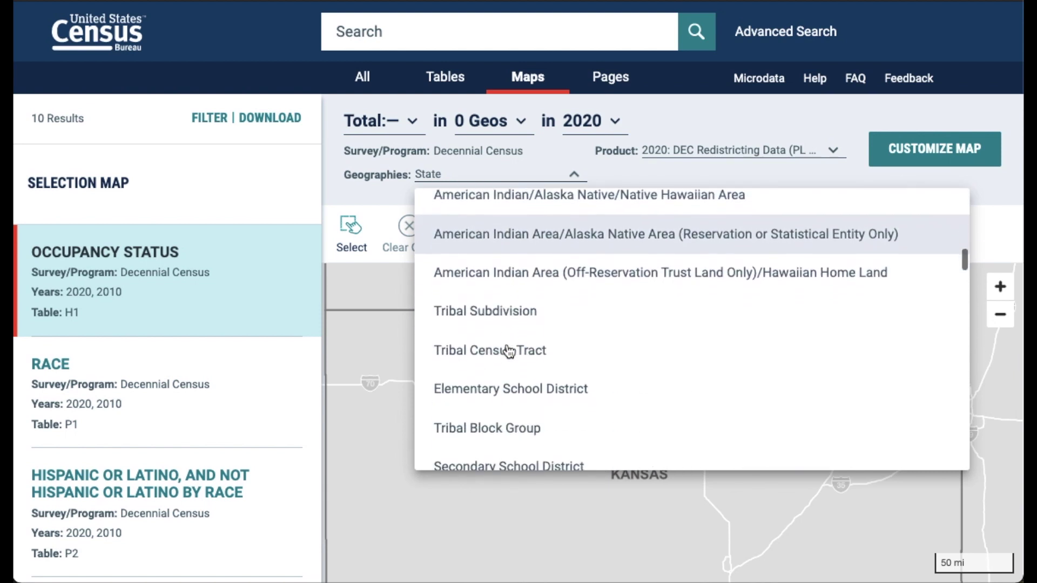
scroll(509, 351, "down", 3)
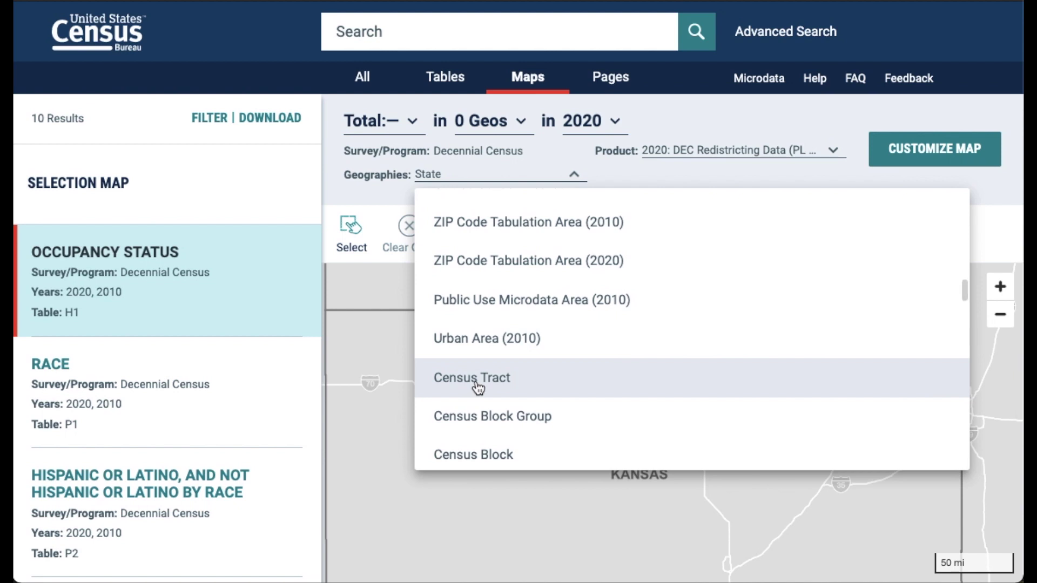
left_click(475, 379)
Step: Move the map to Florida and zoom in until numbered Miami census tracts appear
left_click_drag(896, 485, 702, 448)
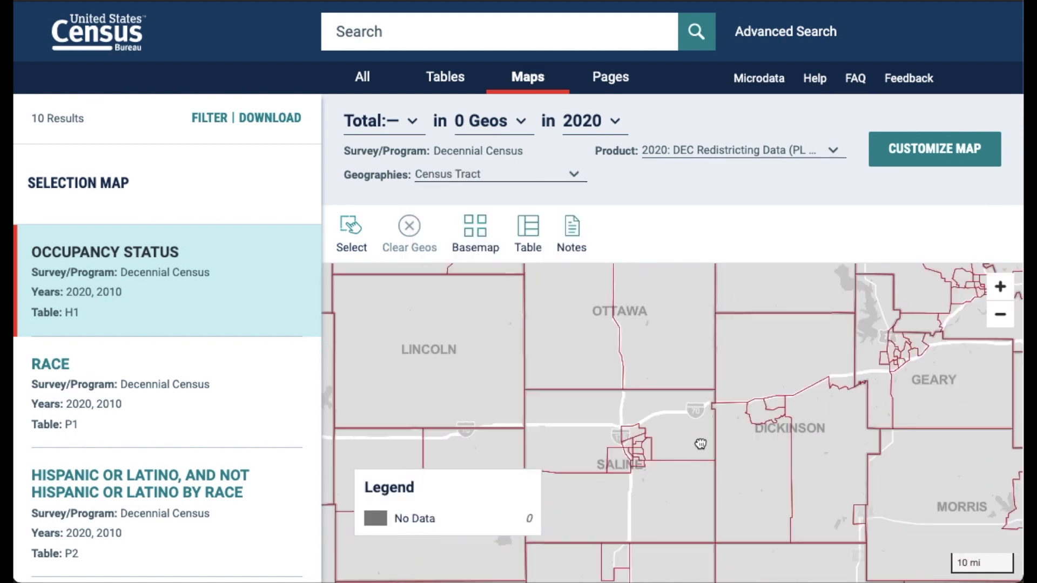
left_click(999, 315)
left_click(1000, 315)
left_click(1000, 314)
left_click_drag(855, 351, 688, 310)
scroll(689, 311, "up", 2)
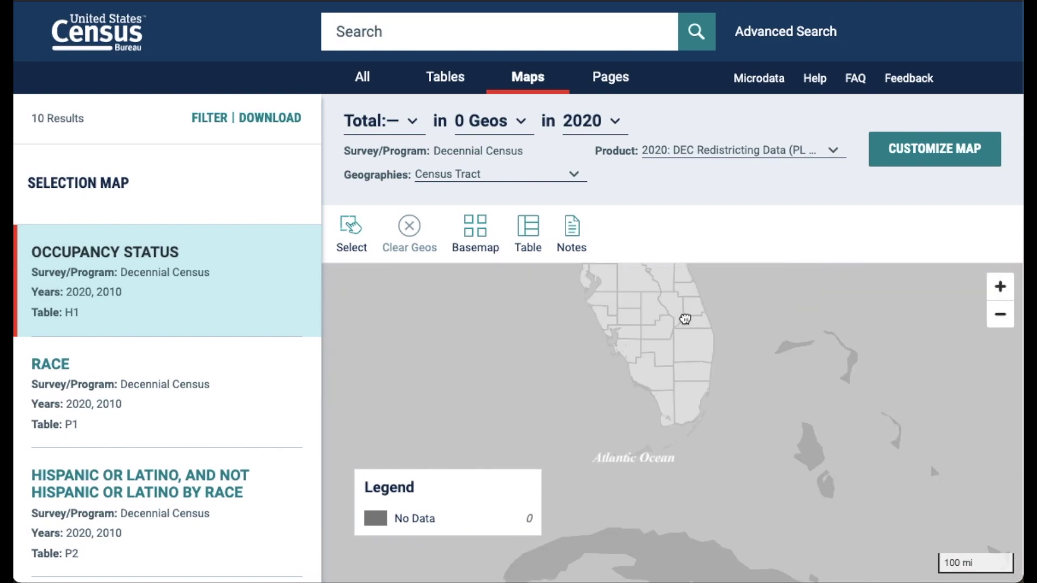
left_click(1000, 287)
left_click(1000, 286)
left_click(1000, 286)
left_click(999, 287)
scroll(736, 505, "up", 1)
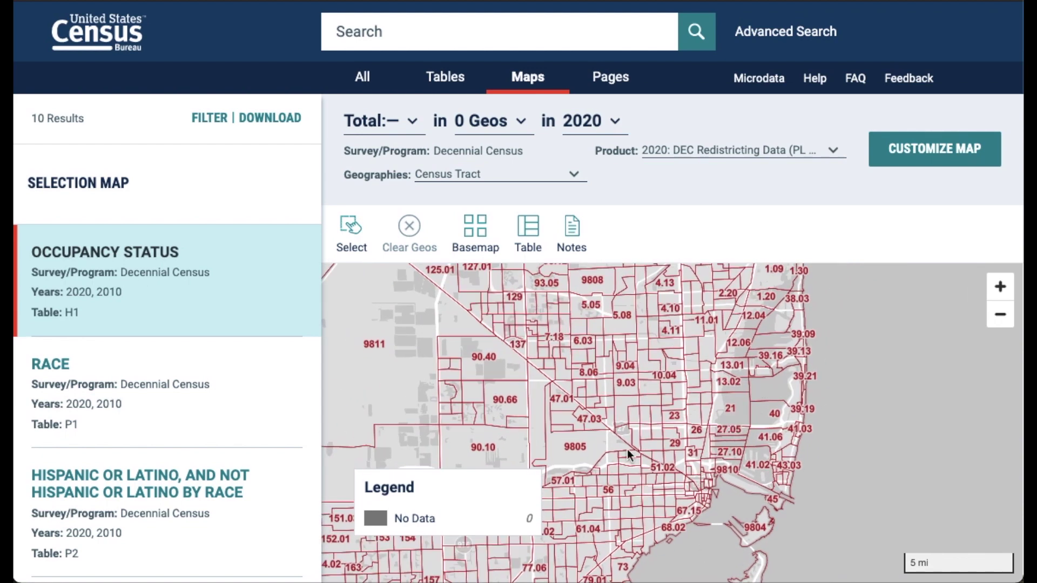
Step: Box-select 85 central Miami tracts to shade them by occupancy, then list the Geography filter chips
left_click(348, 228)
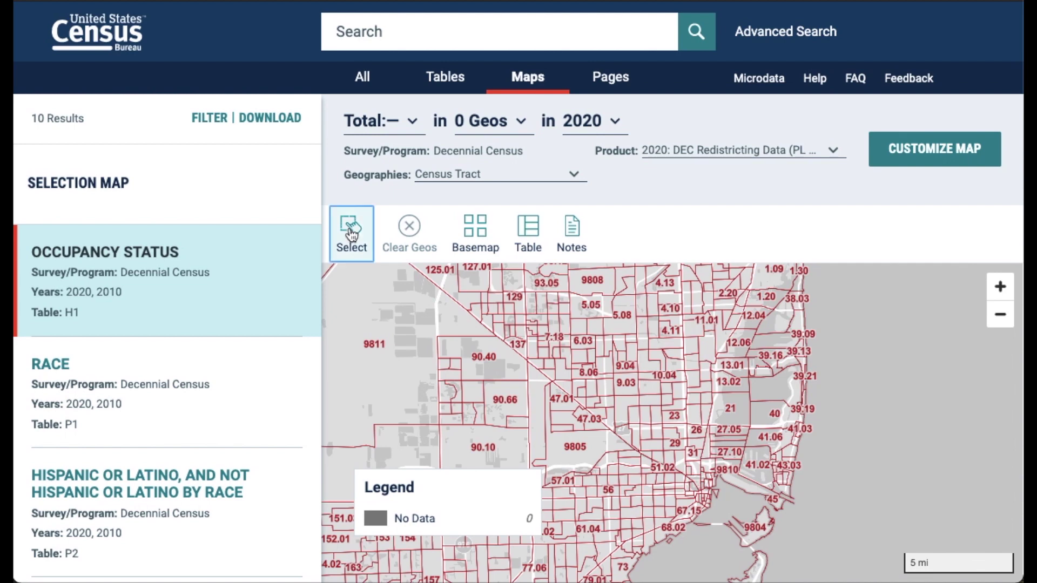
left_click_drag(650, 335, 769, 467)
left_click(357, 233)
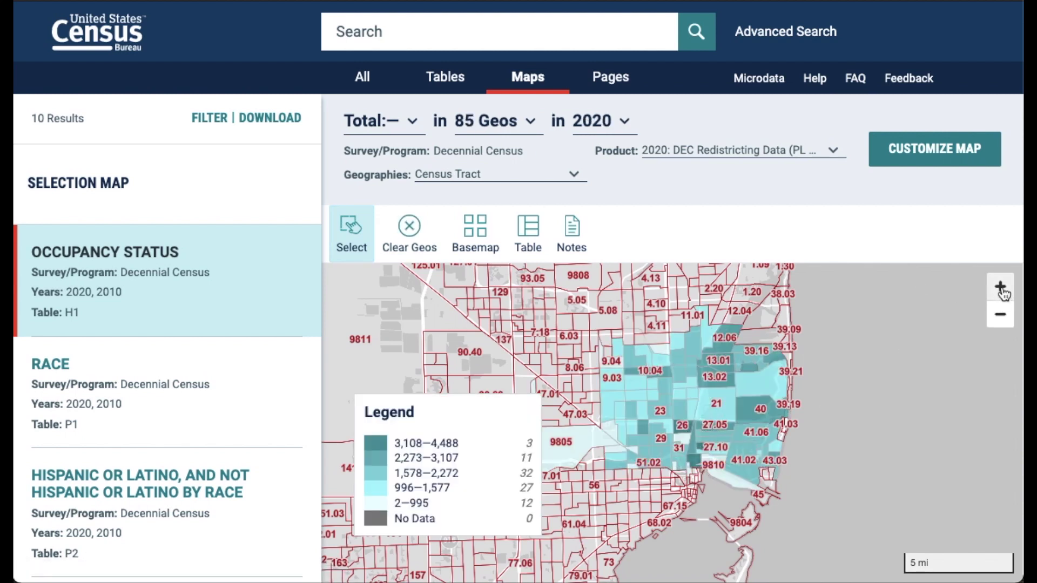
left_click(1000, 287)
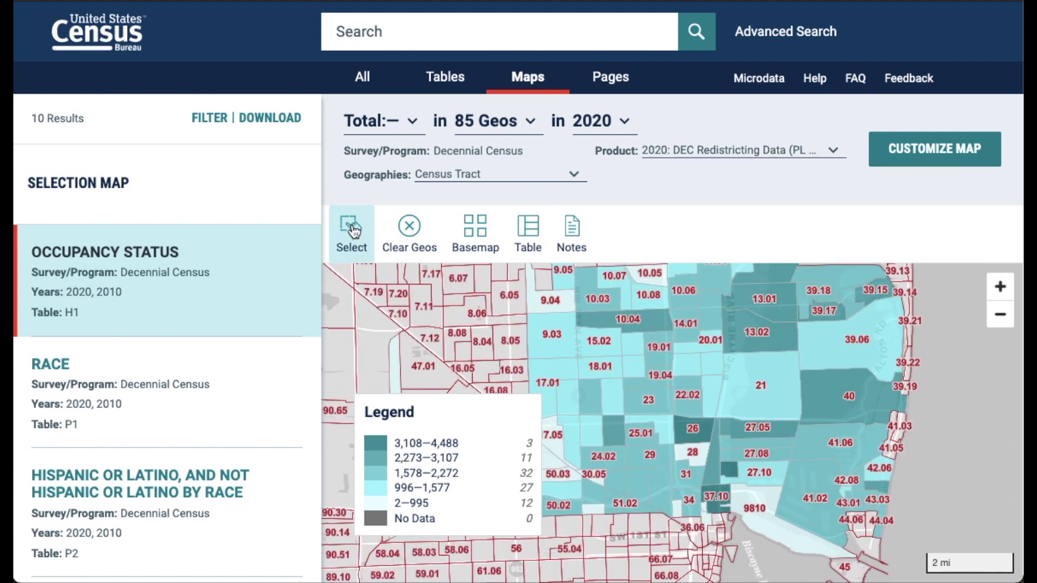
left_click(216, 117)
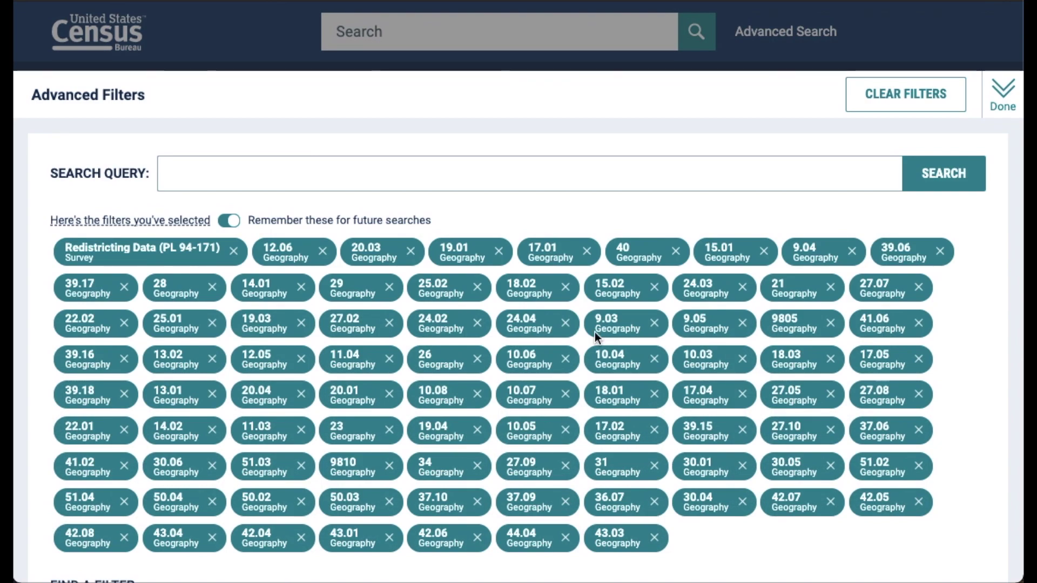
Step: Remove tracts 43.03, 44.04, 42.06 and 19.04 from the geography filters, then zoom out over Miami
left_click(655, 540)
left_click(564, 539)
left_click(475, 538)
left_click(478, 431)
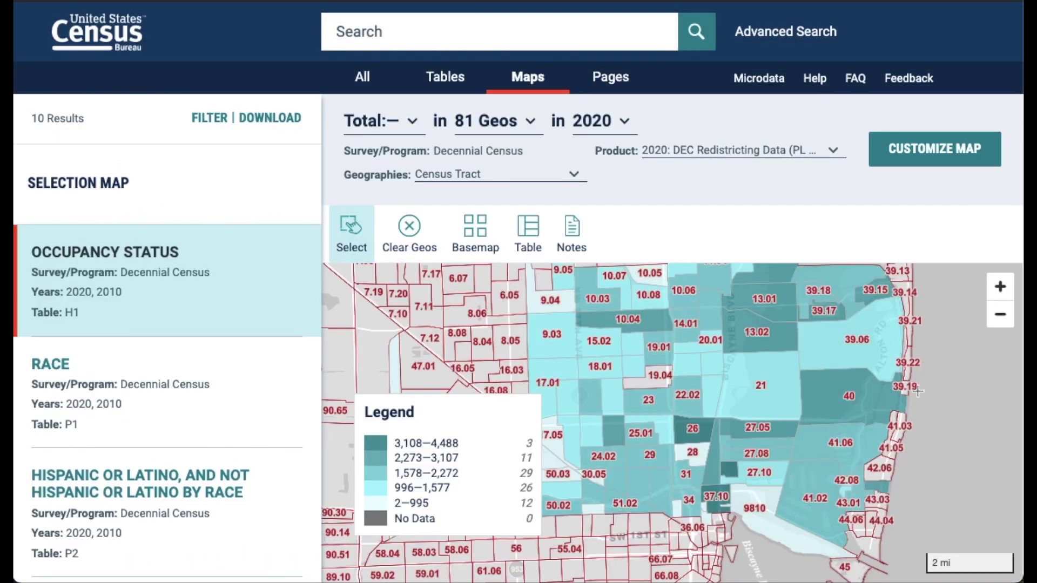
left_click(1000, 314)
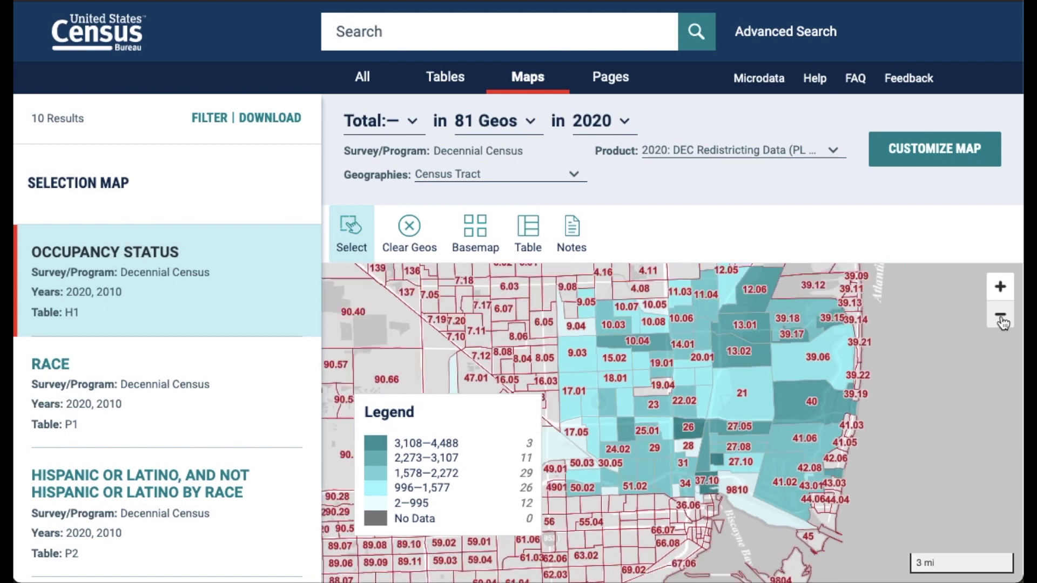